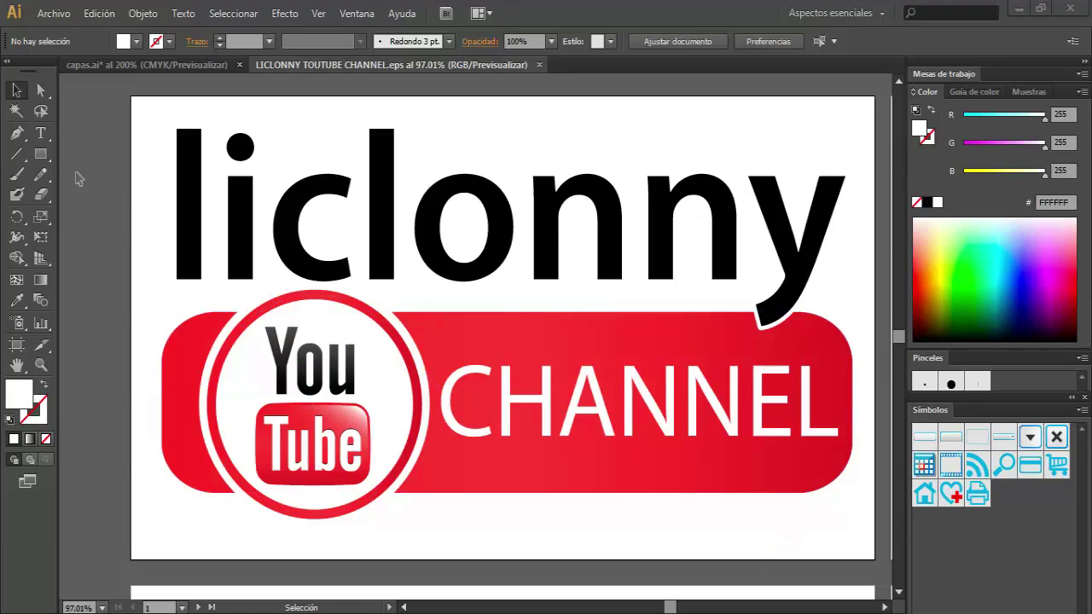
Bring the capas.ai map document forward.
click(117, 66)
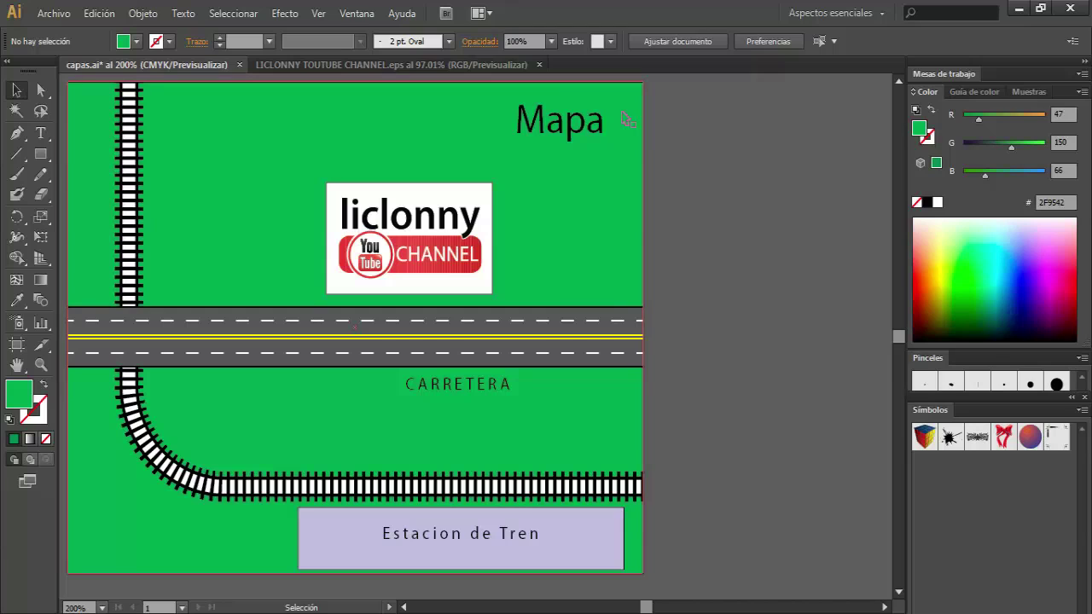
Show the Capas panel beside the map with Carretera y vias and Fondo collapsed.
click(363, 14)
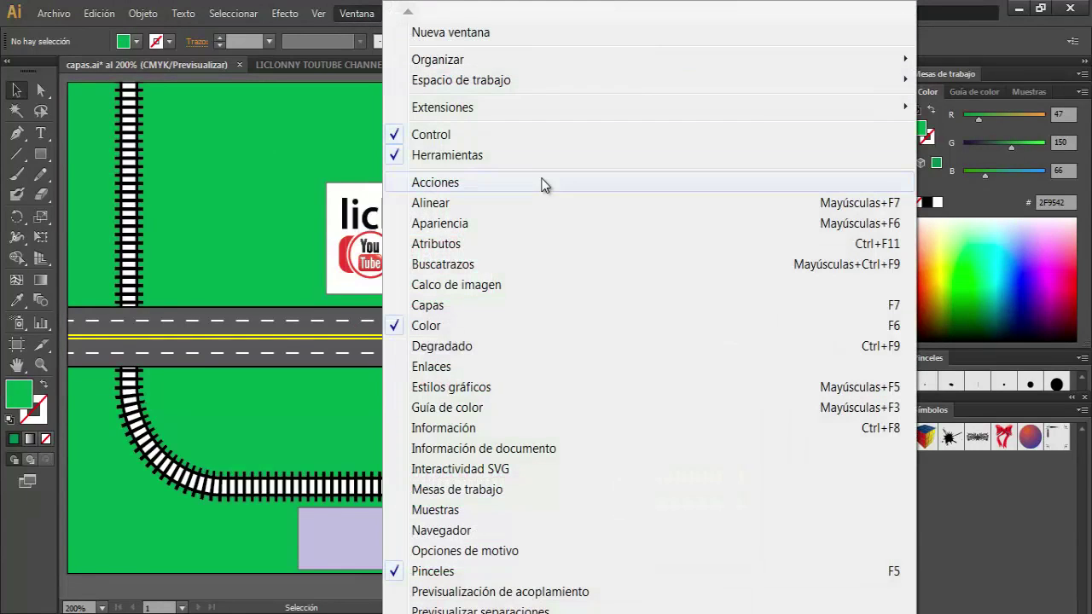
click(455, 307)
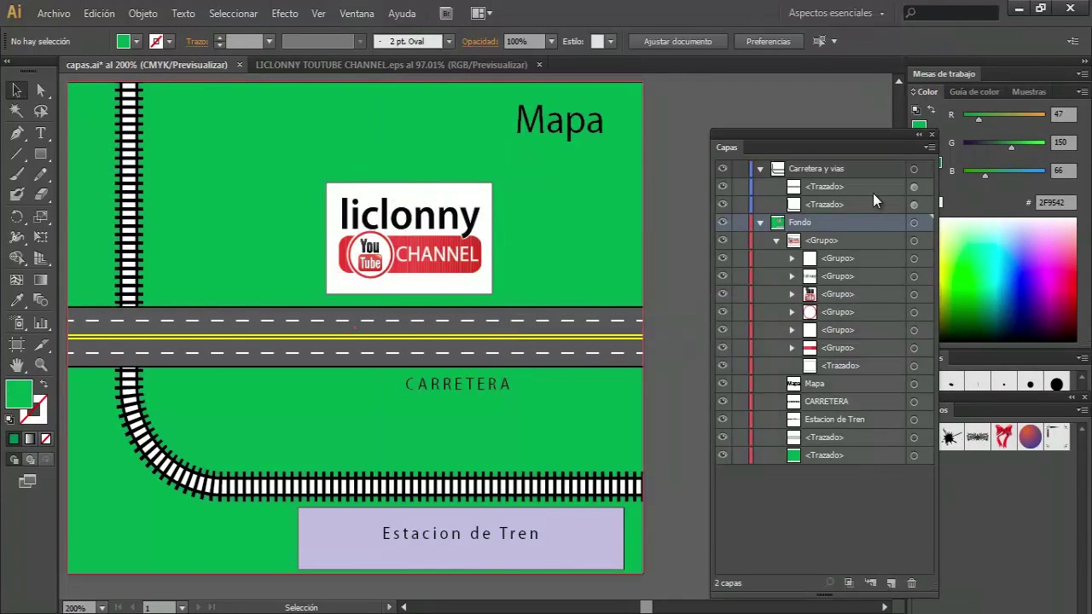
click(760, 169)
click(759, 187)
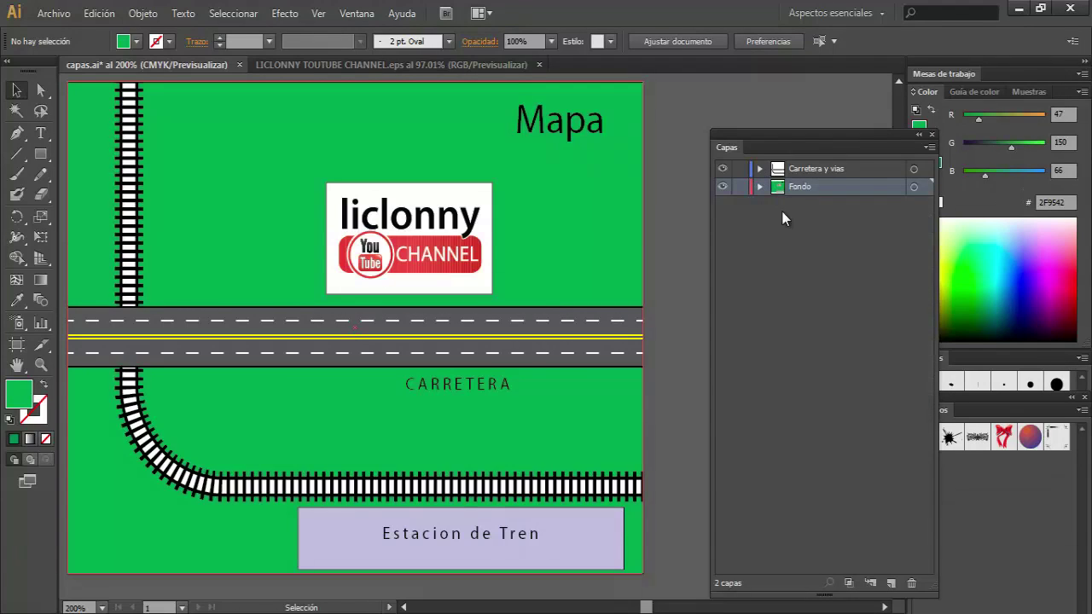
drag(798, 132, 756, 105)
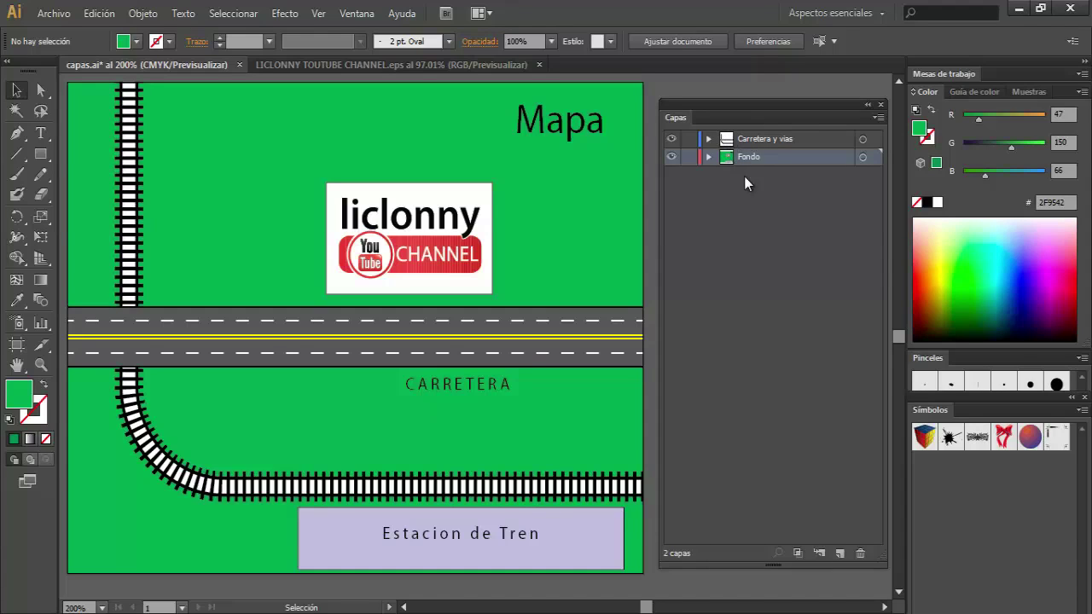
Set the layer rows to the large preset size in the Capas panel options.
click(878, 118)
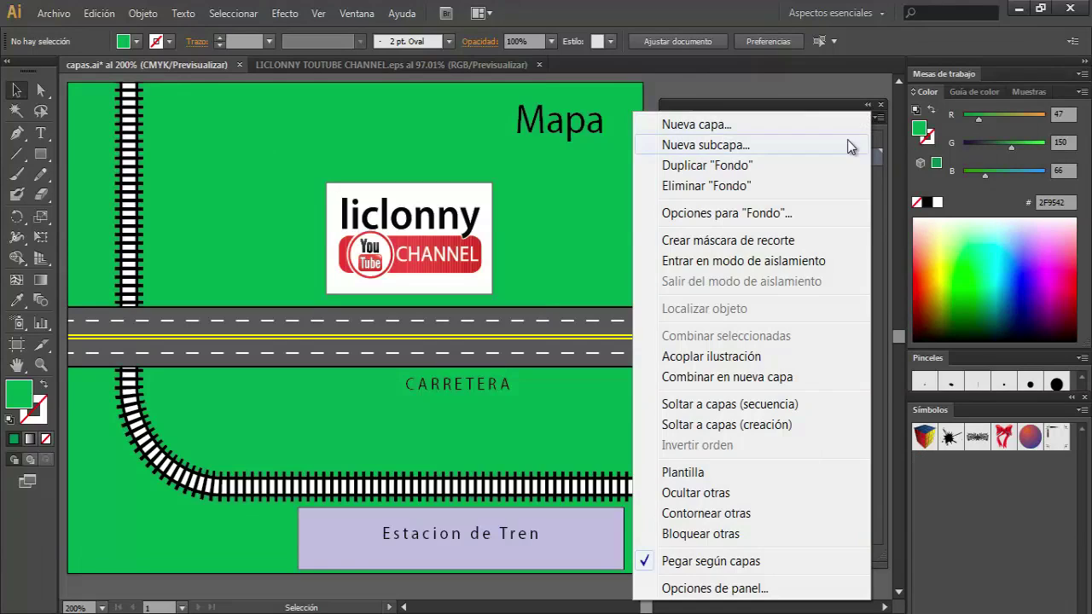
click(875, 326)
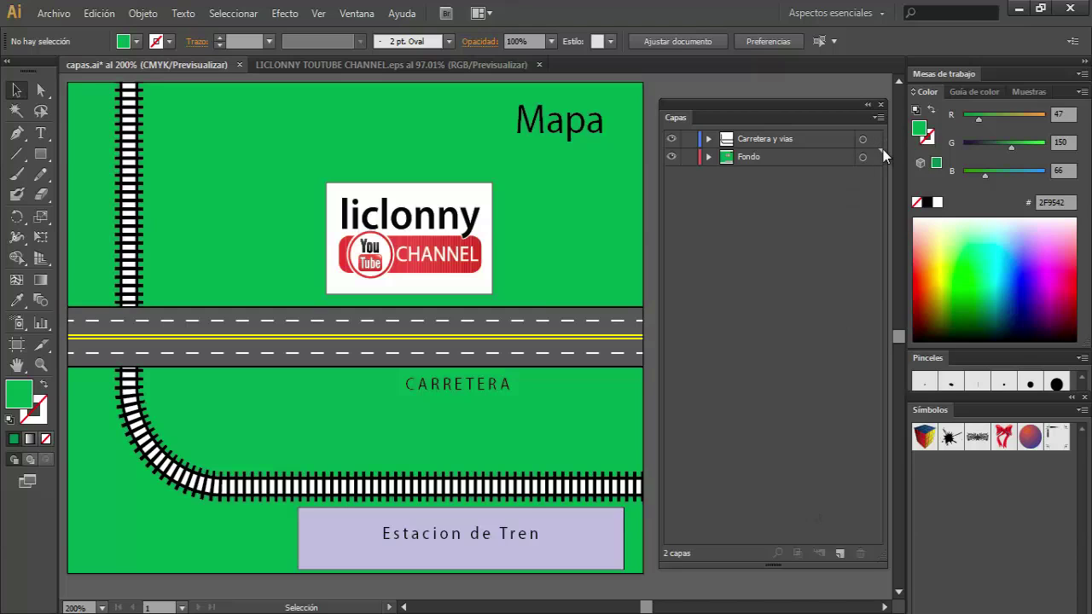
click(876, 118)
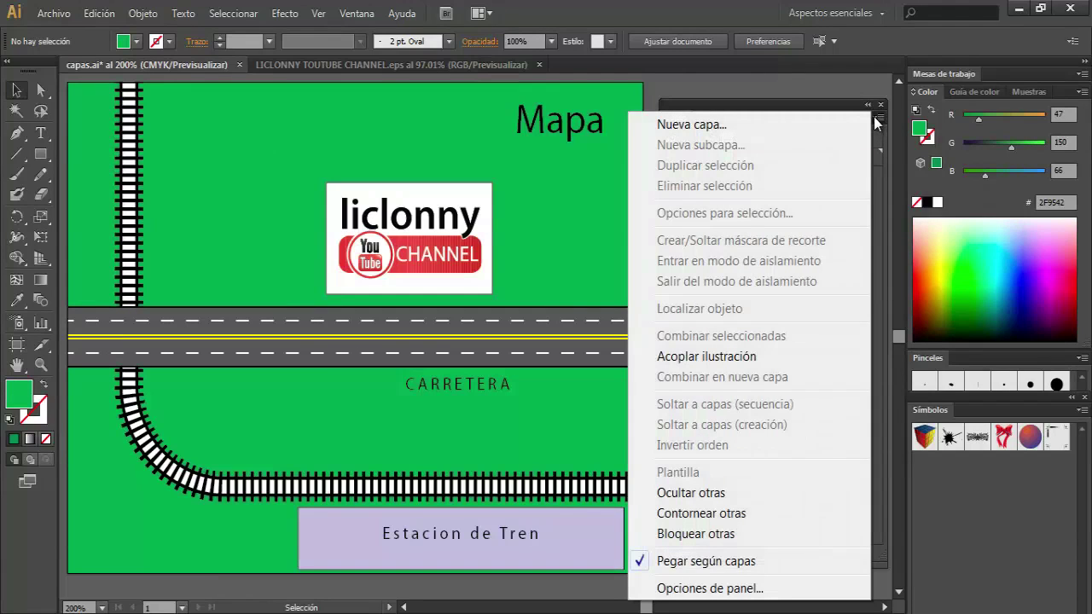
click(741, 589)
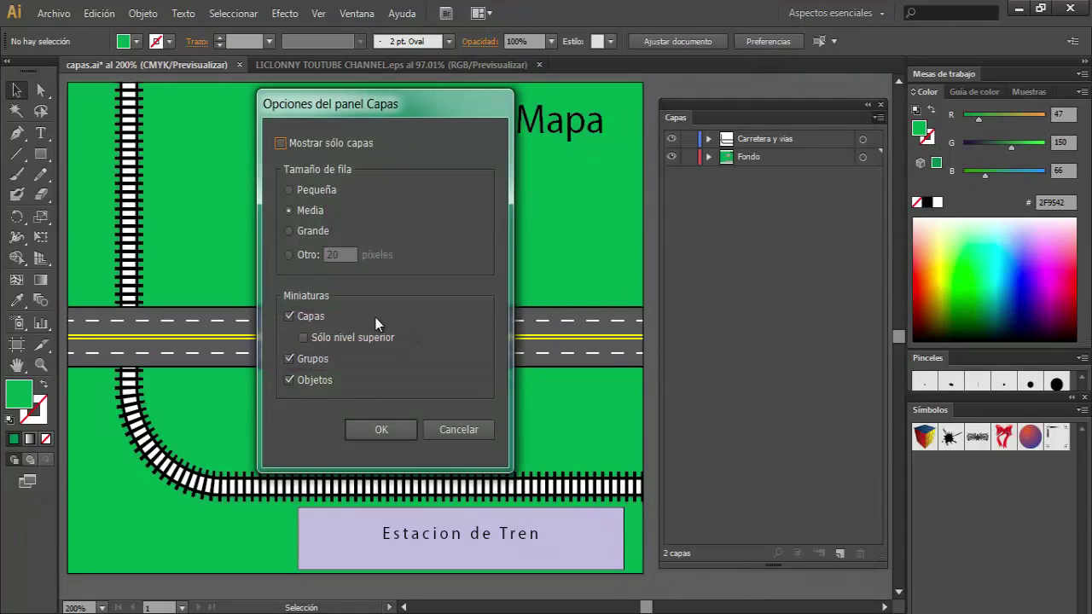
click(289, 231)
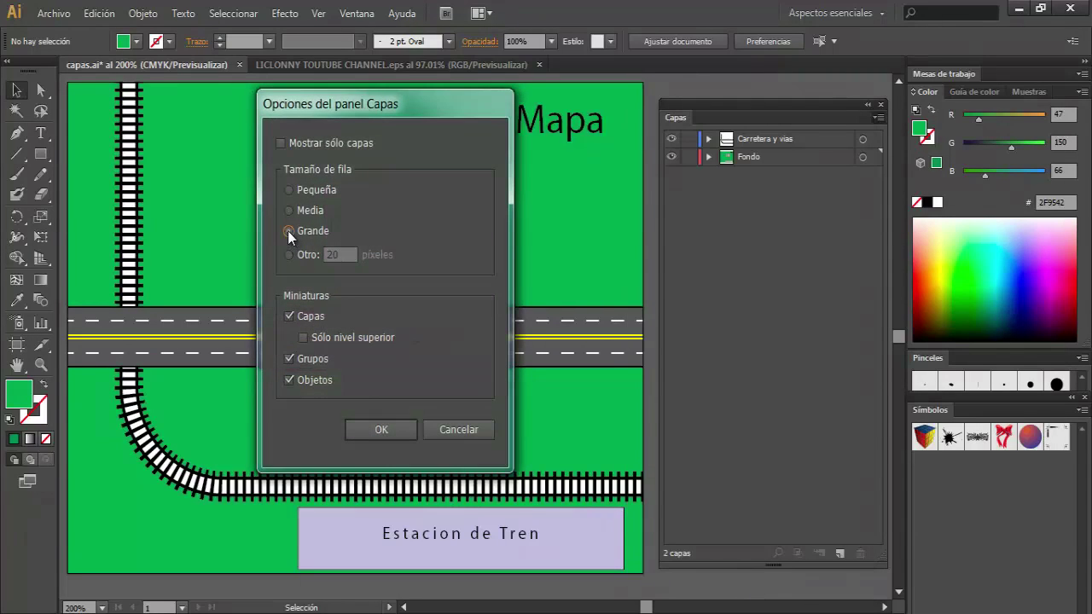
click(382, 429)
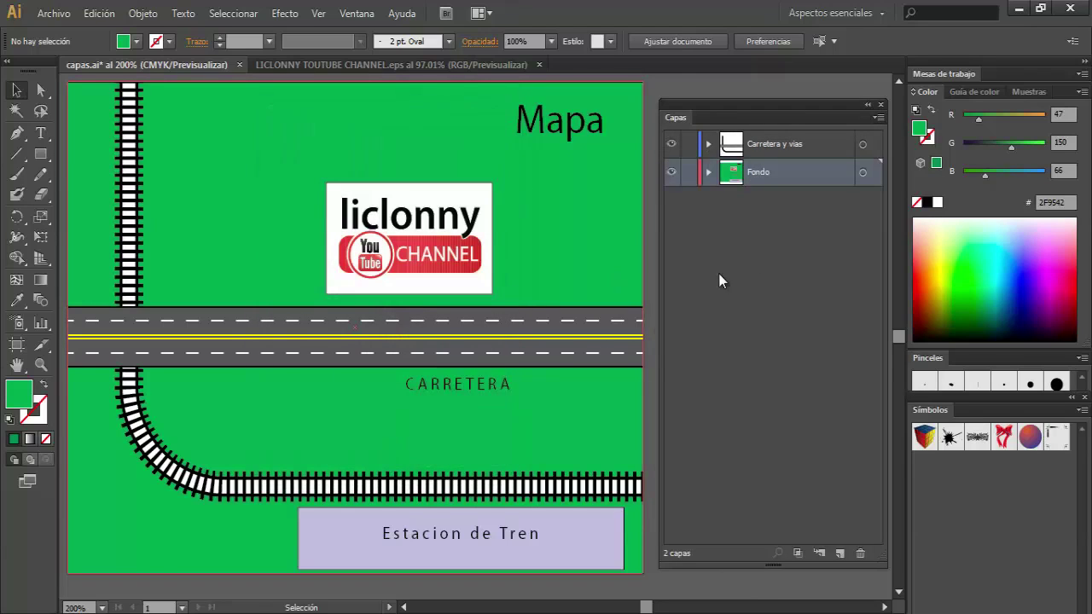
click(751, 219)
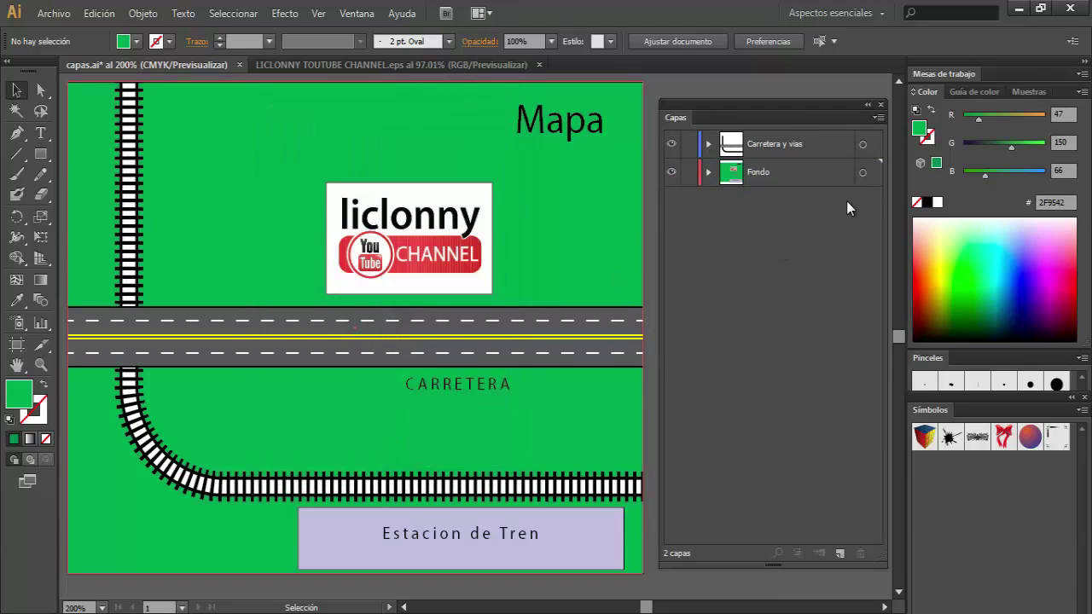
Change the layer row size to Otro, 100 píxeles.
click(879, 117)
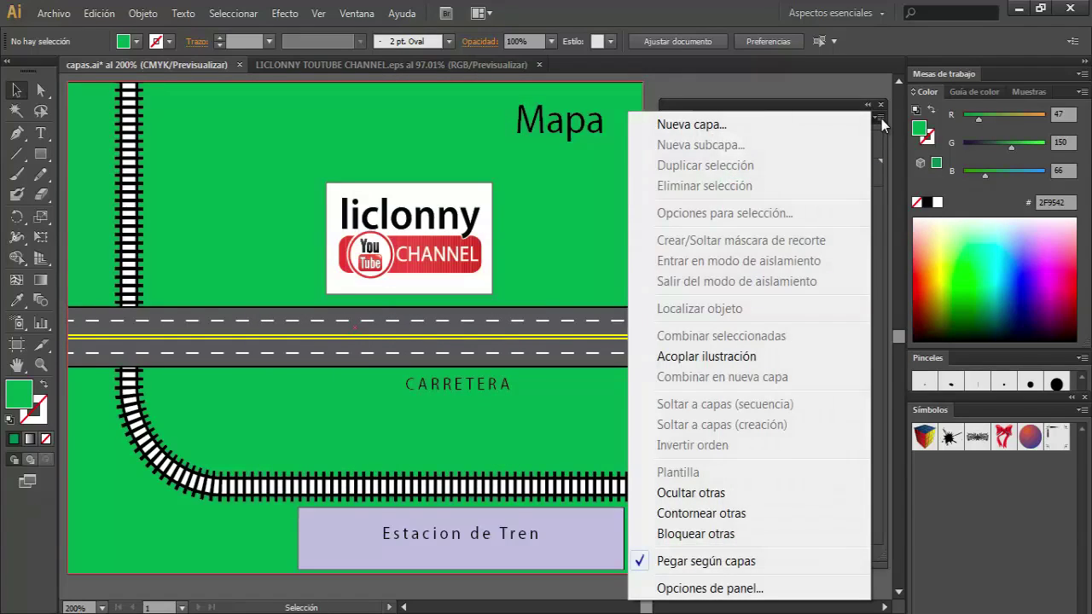
click(729, 589)
click(289, 254)
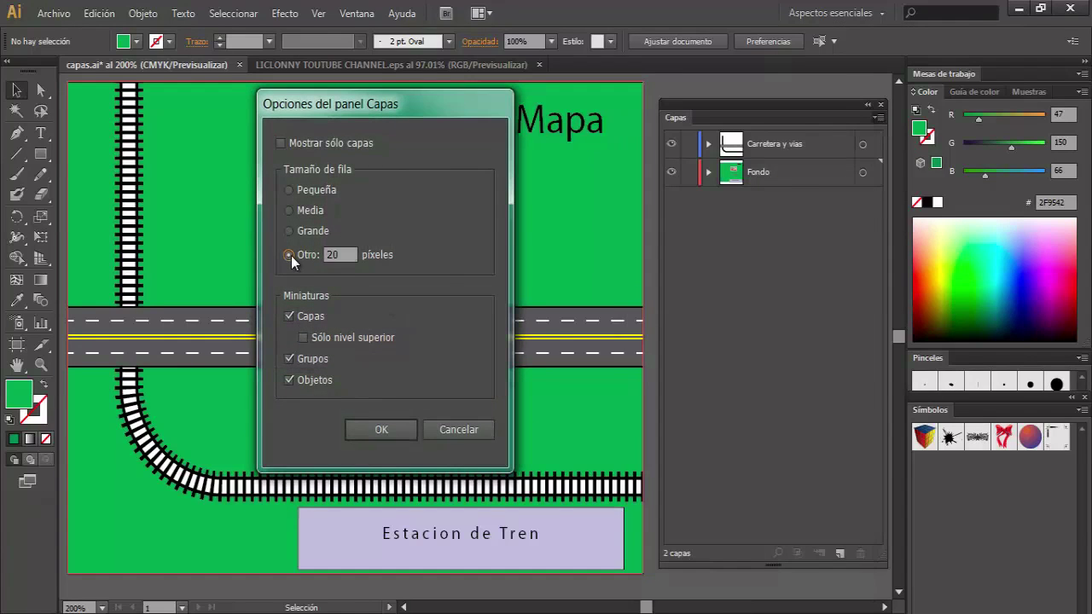
click(346, 256)
text(100)
click(379, 430)
click(742, 382)
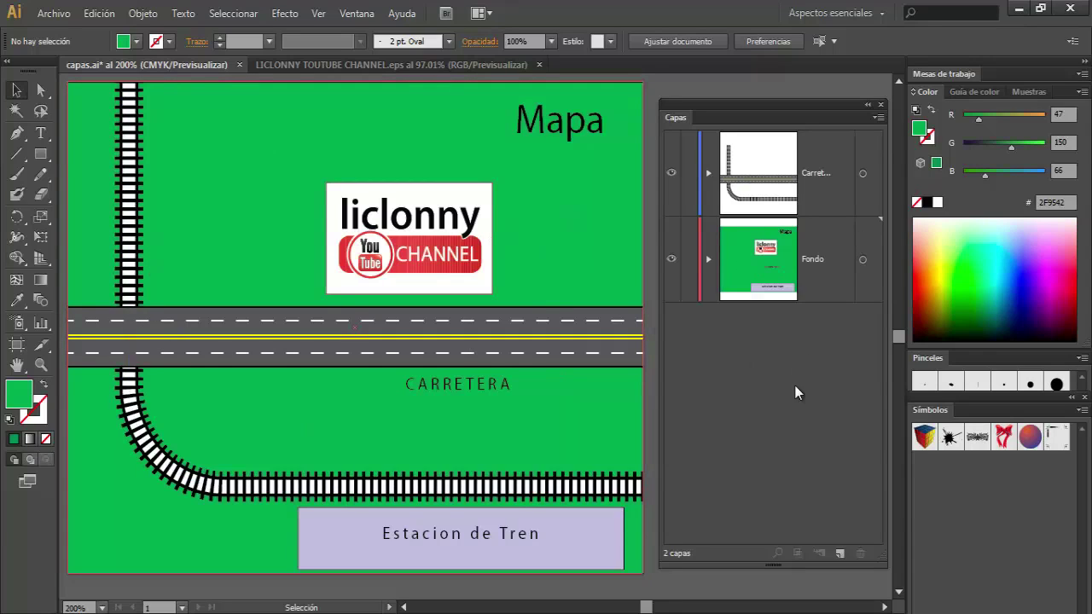
Reduce the layer row size to 50 pixels and expand the Carretera y vias layer.
click(876, 119)
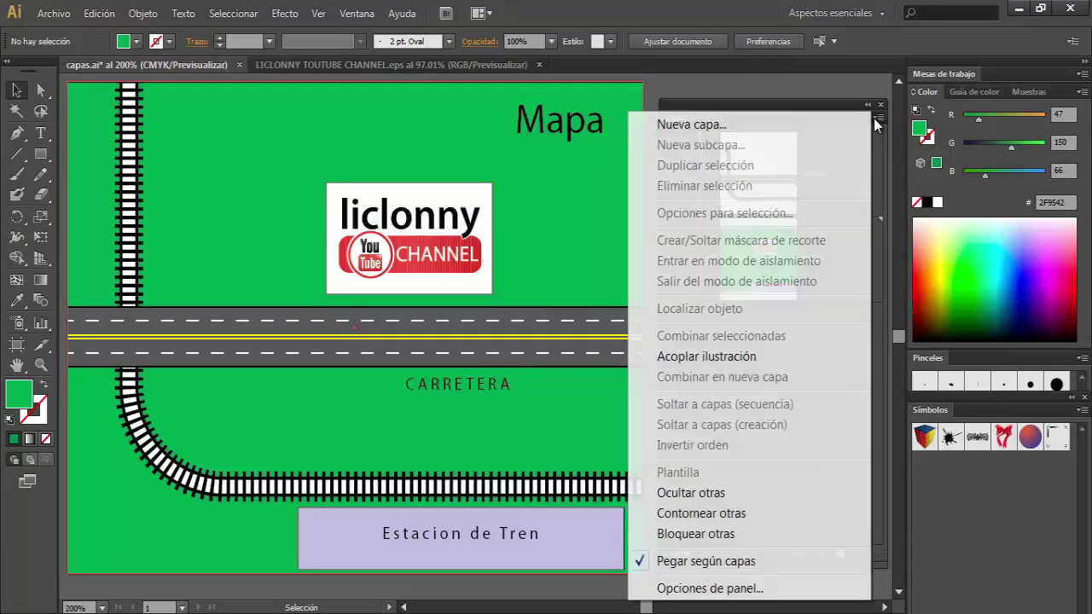
click(736, 589)
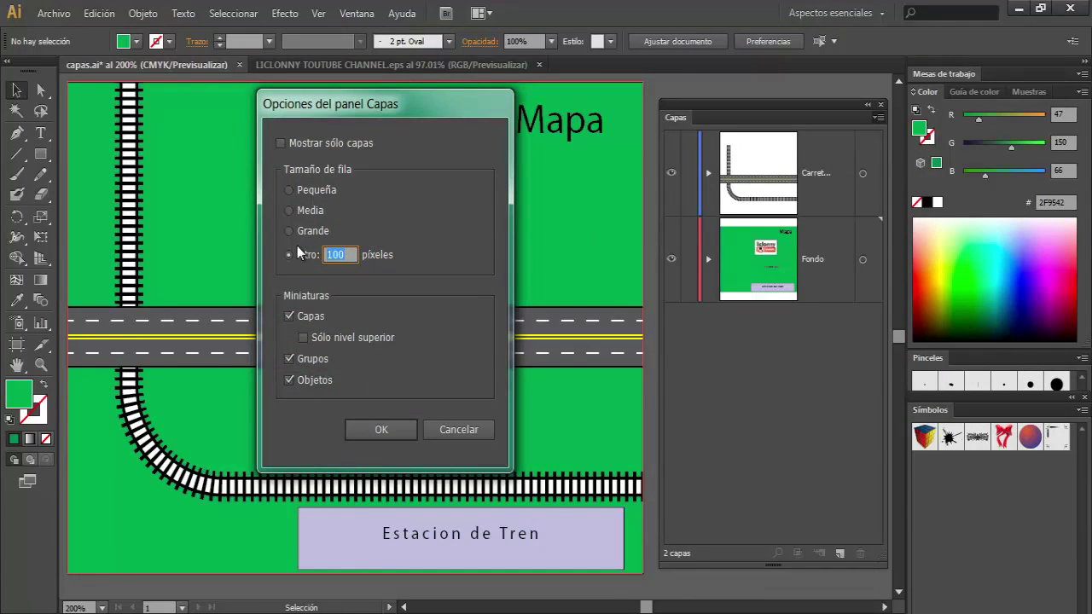
text(50)
click(367, 430)
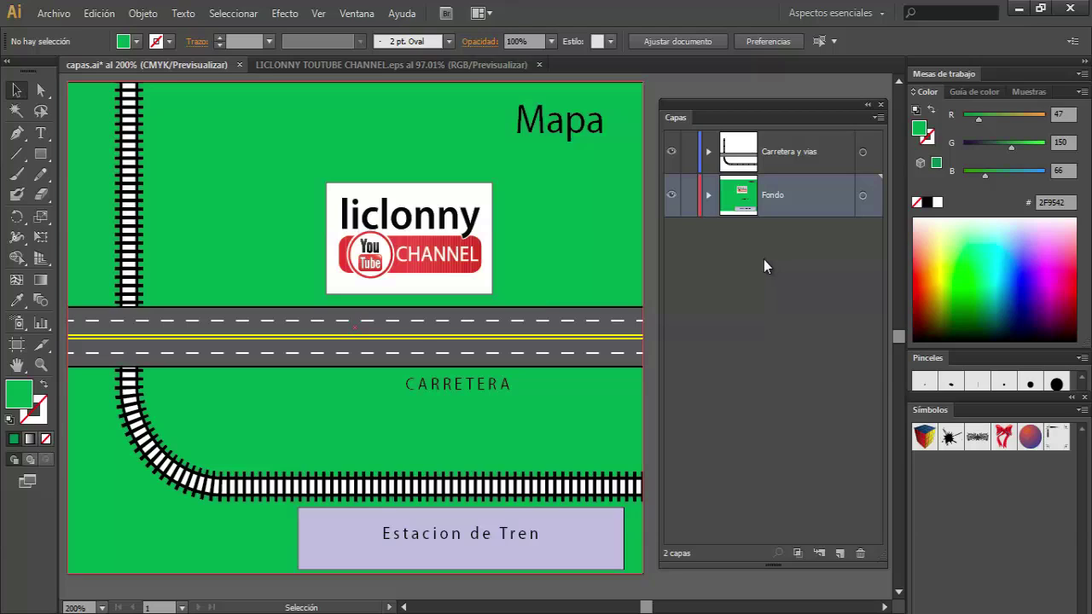
click(709, 152)
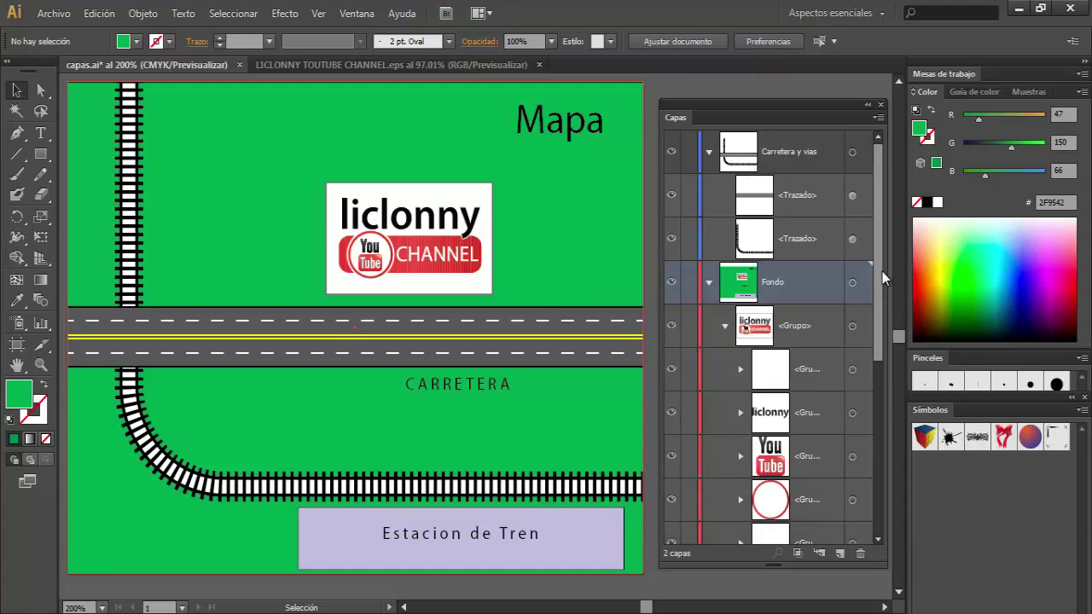
Collapse the logo <Grupo> in Fondo to list the Mapa, CARRETERA and station items.
click(726, 326)
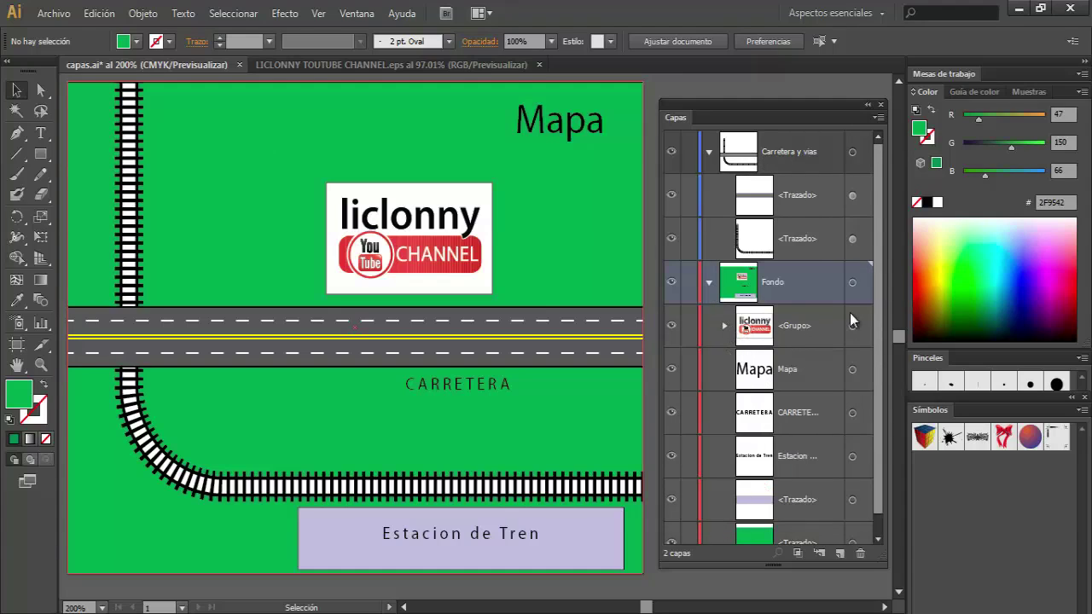
scroll(870, 311, down, 1)
scroll(870, 341, down, 1)
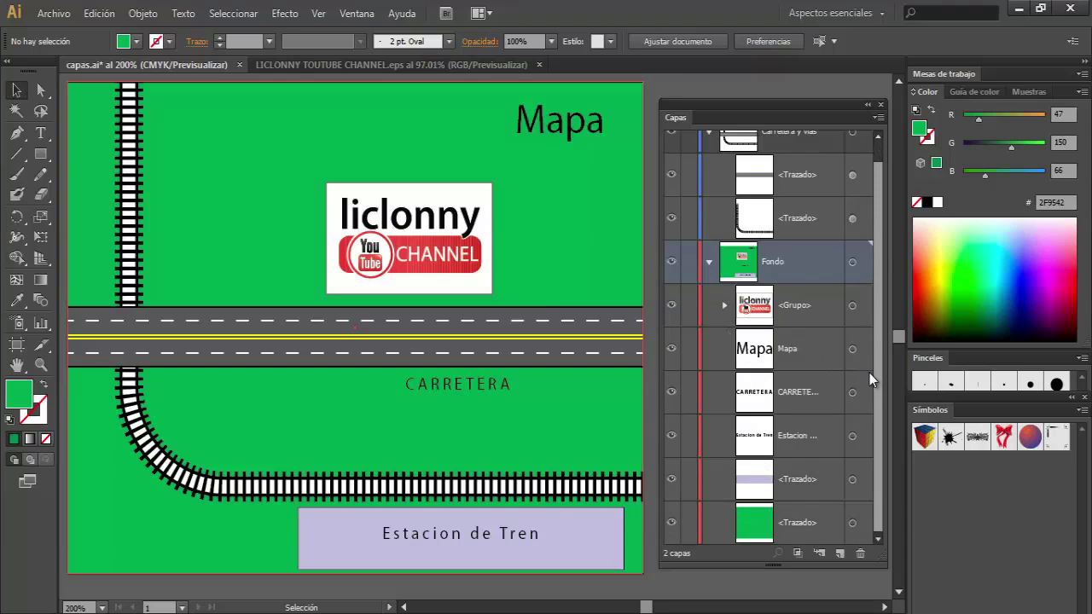
scroll(866, 215, up, 1)
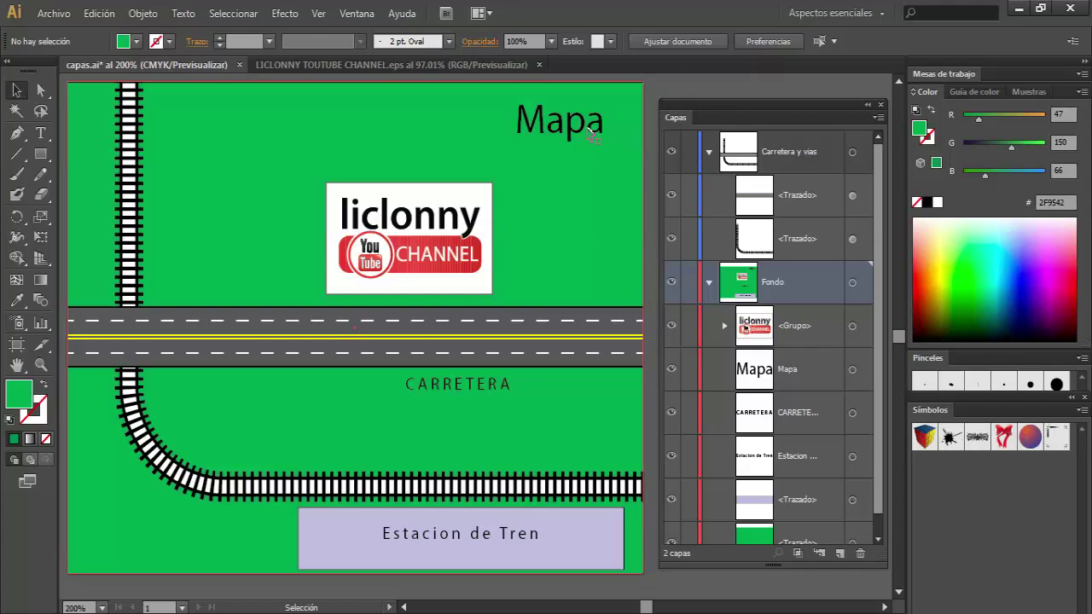
Select the road, background, then the logo group and its <Grupo> row in Capas.
click(393, 358)
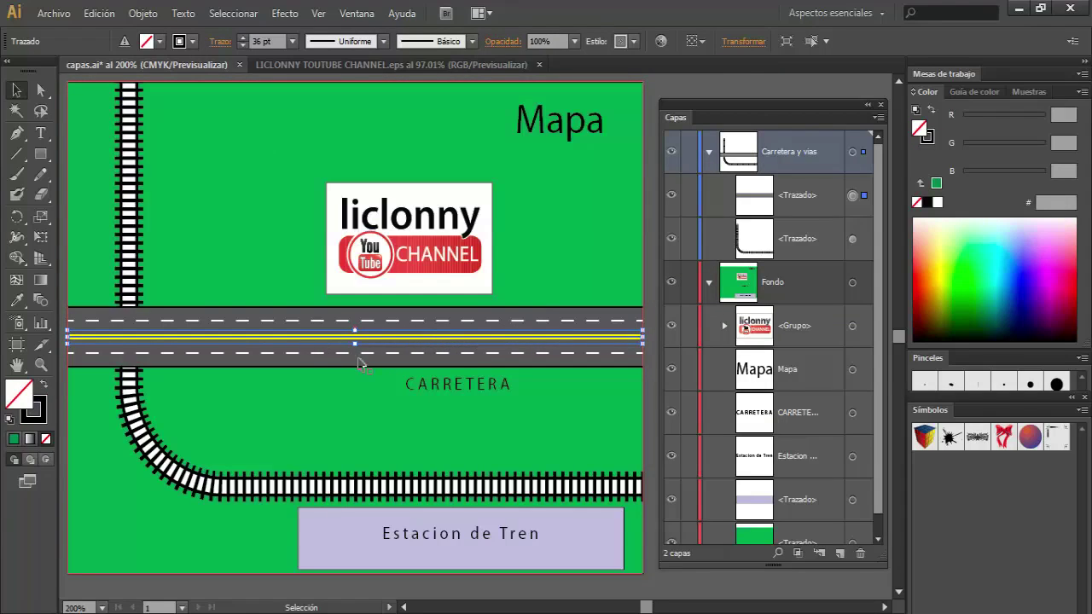
click(134, 256)
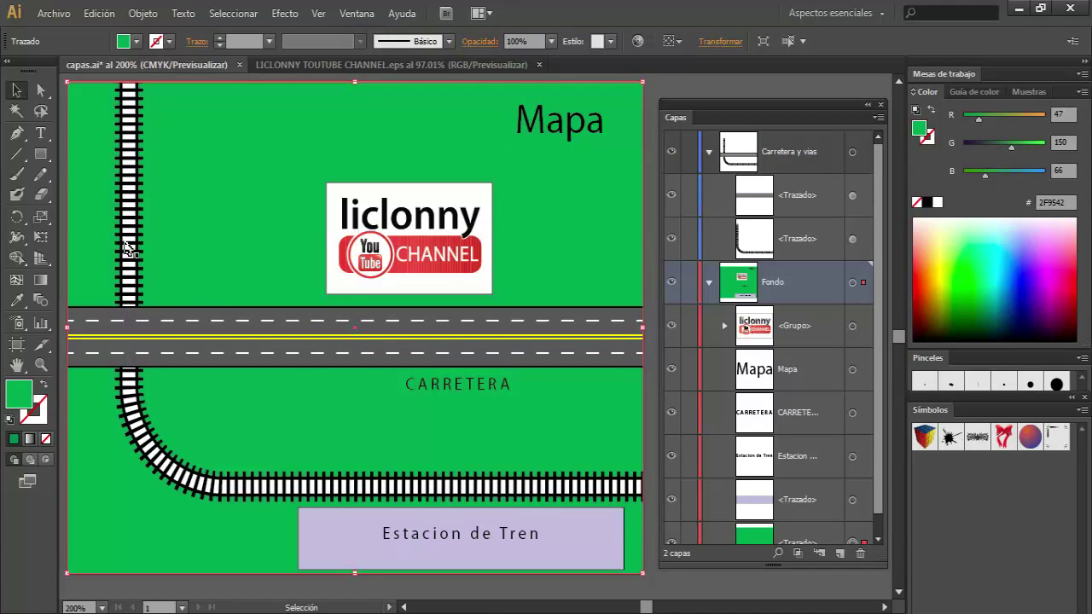
click(461, 203)
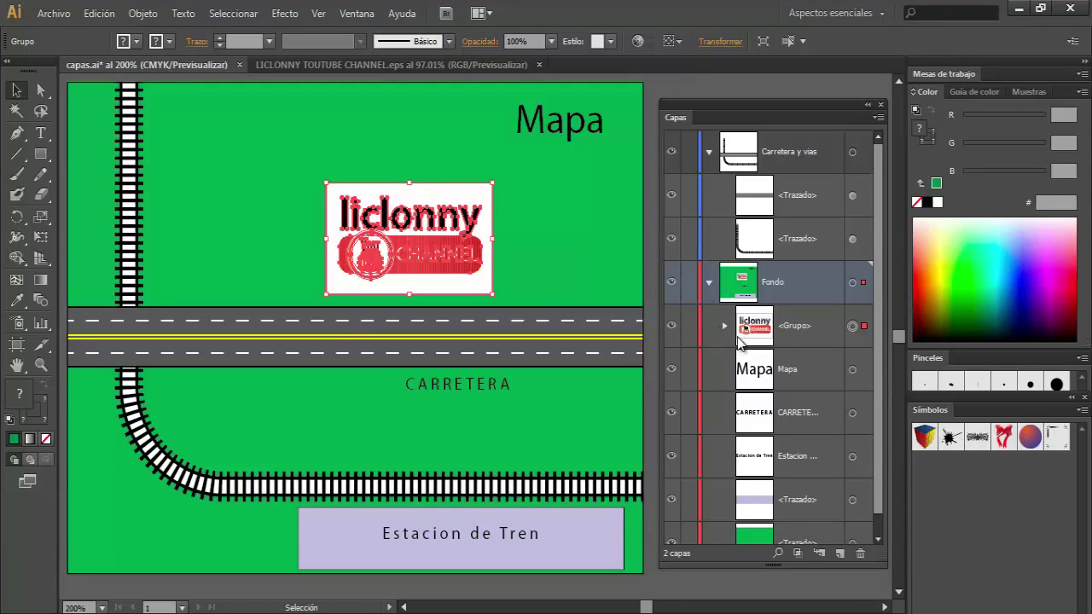
click(704, 330)
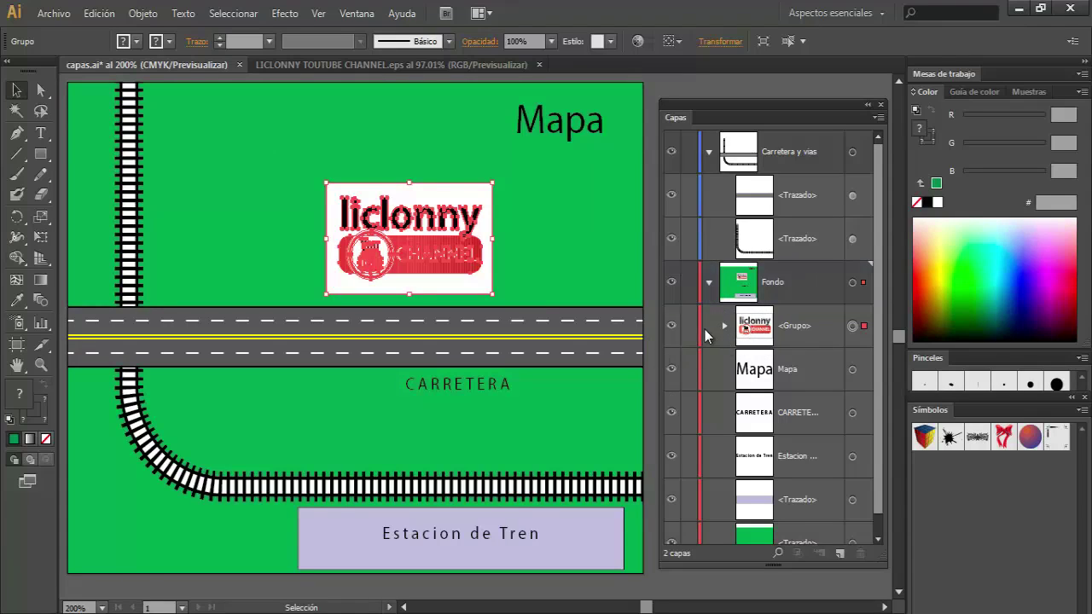
click(708, 337)
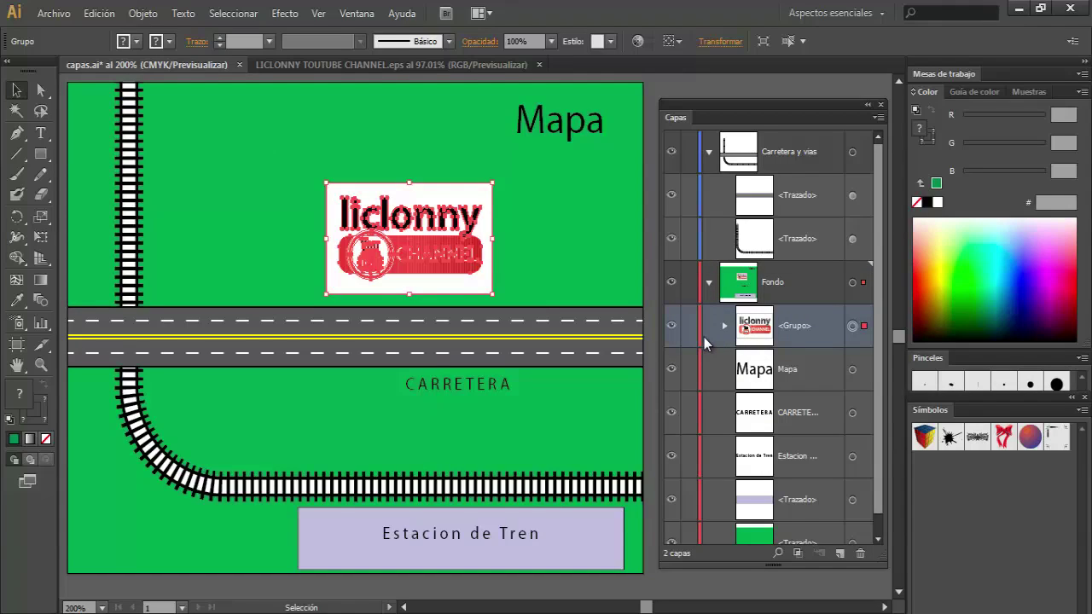
Rename the logo <Grupo> in the Fondo layer to 'lic'.
click(878, 117)
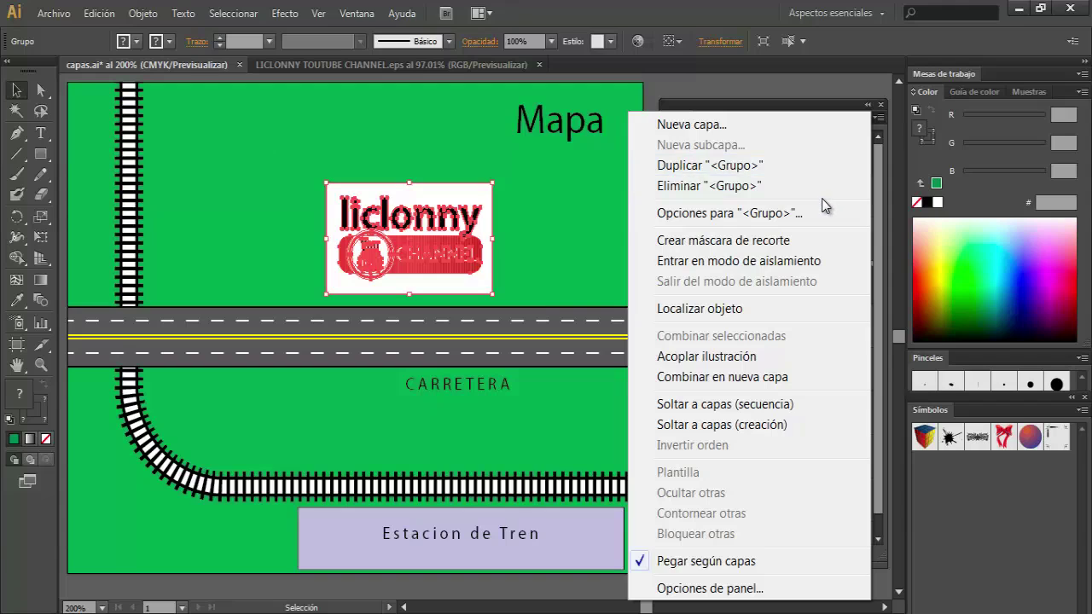
click(700, 214)
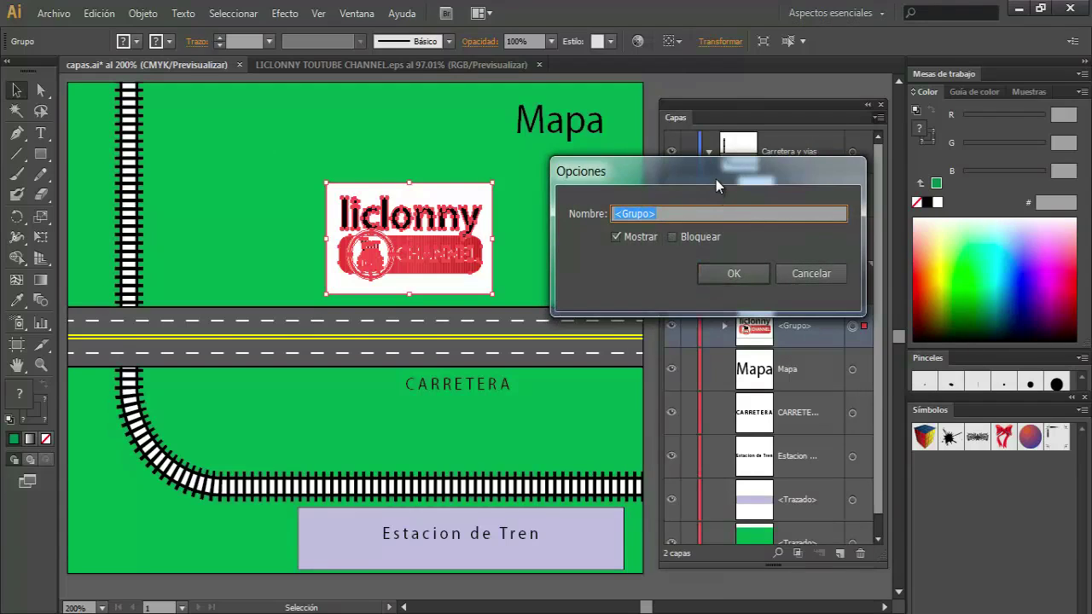
drag(717, 193, 501, 360)
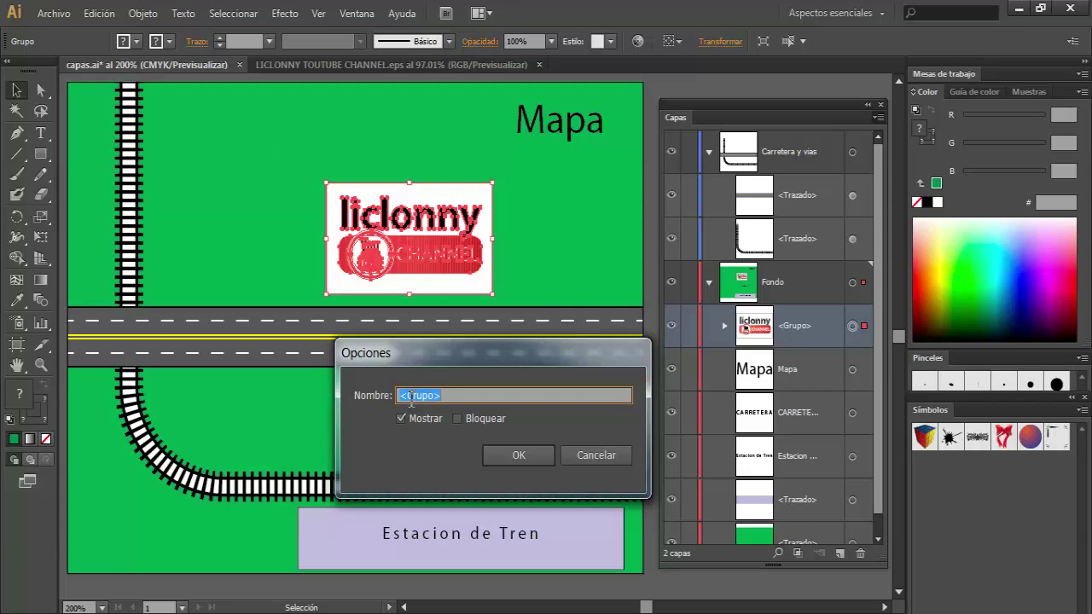
text(li)
text(c)
click(499, 457)
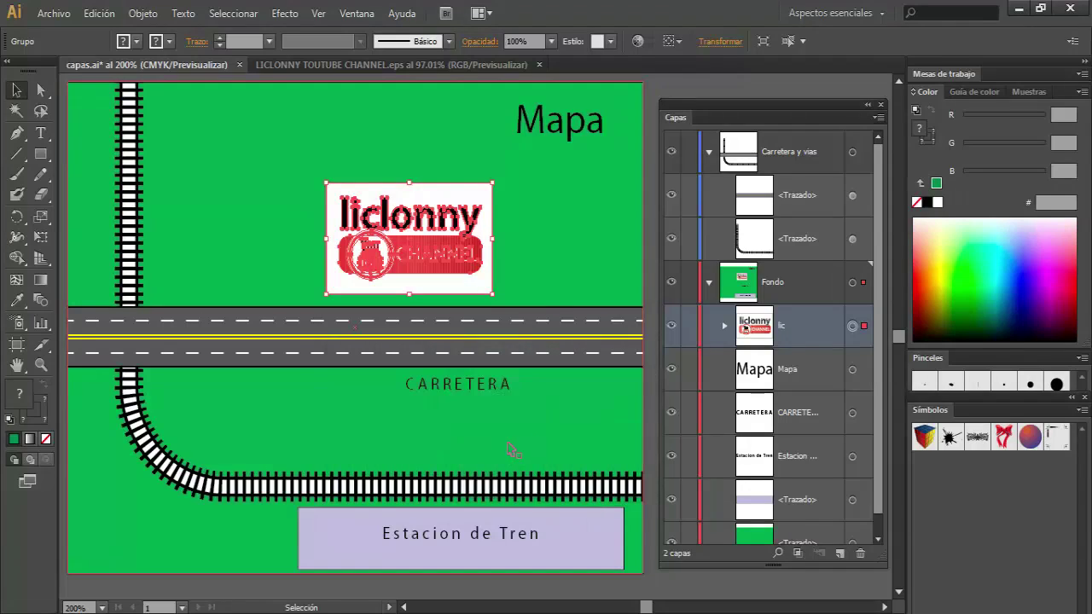
click(815, 281)
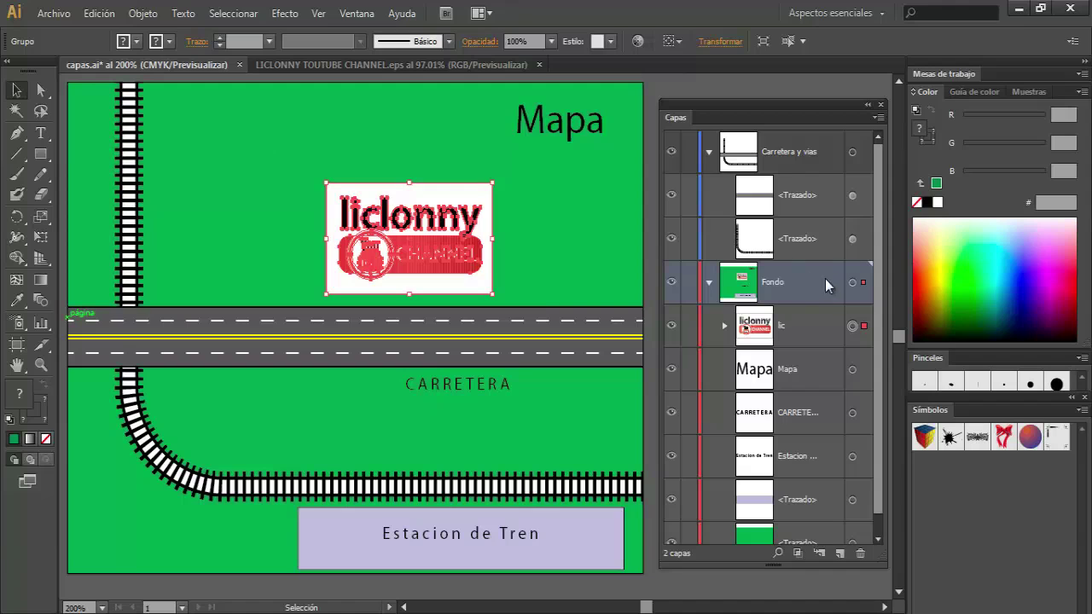
Change the Fondo layer colour from Rojo claro to Negro.
click(877, 118)
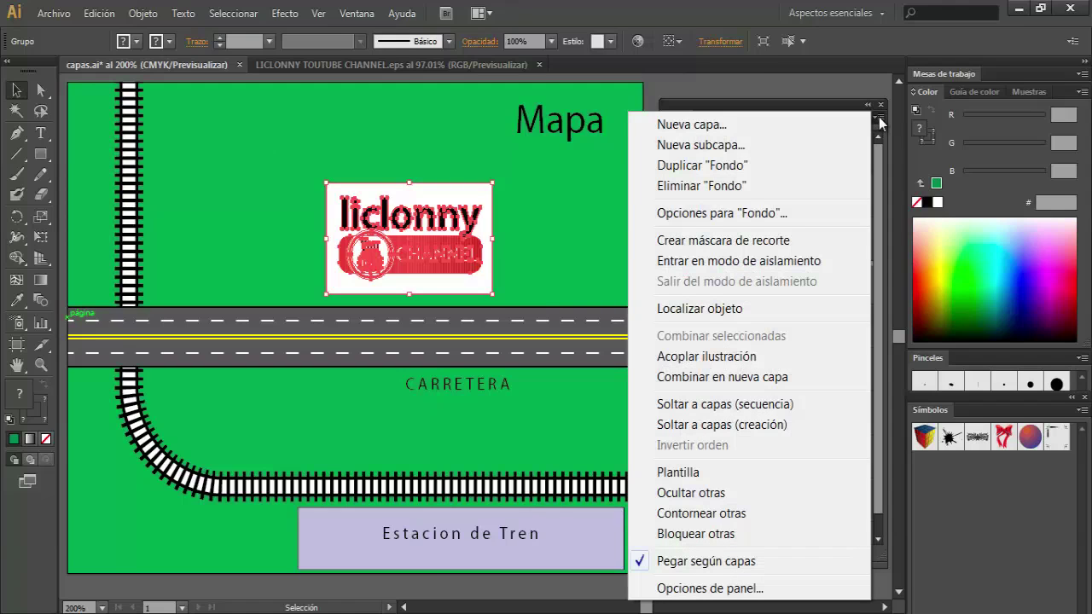
click(805, 210)
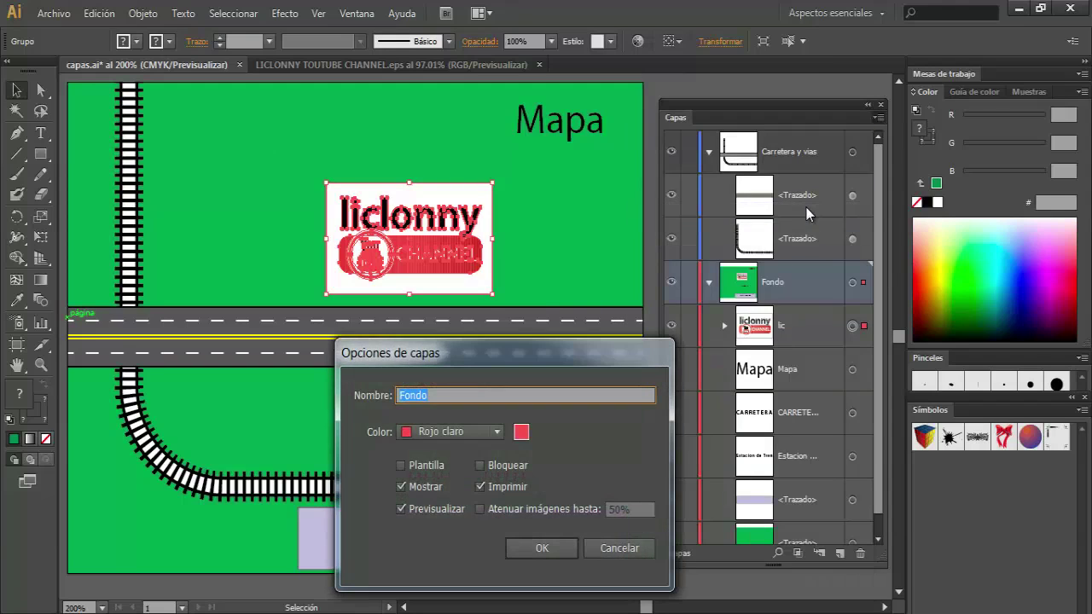
mouse_move(615, 355)
mouse_down()
mouse_move(574, 347)
mouse_move(455, 166)
mouse_up()
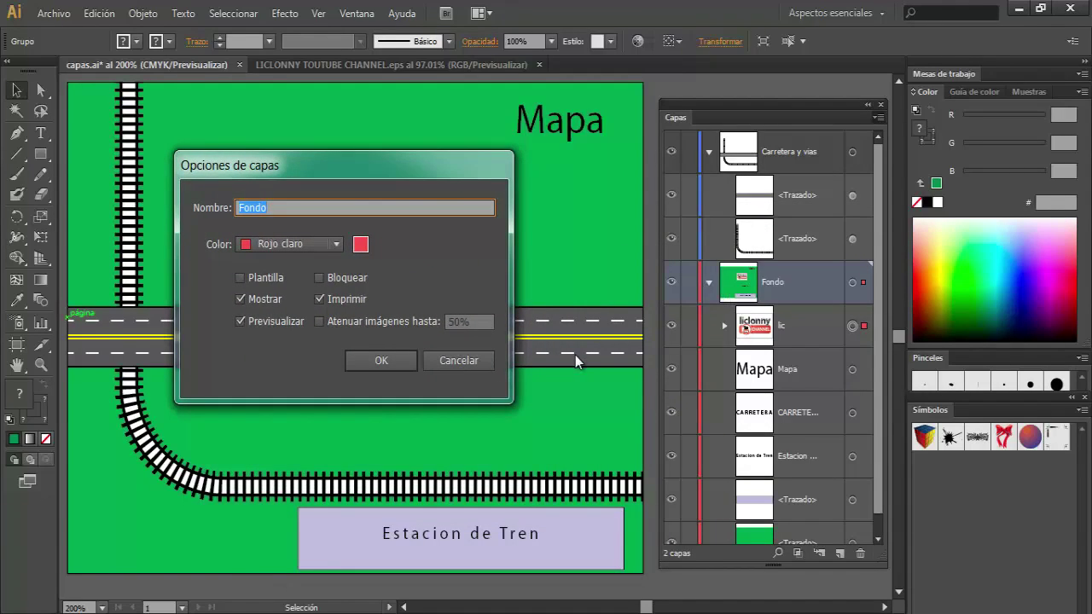
click(331, 245)
click(304, 268)
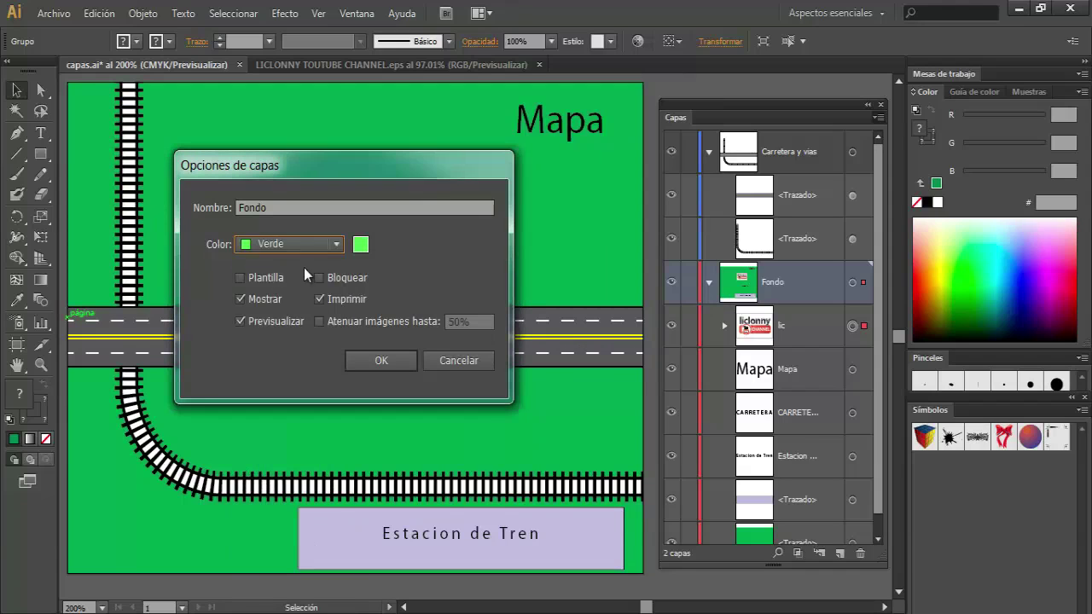
click(322, 246)
click(290, 300)
click(337, 248)
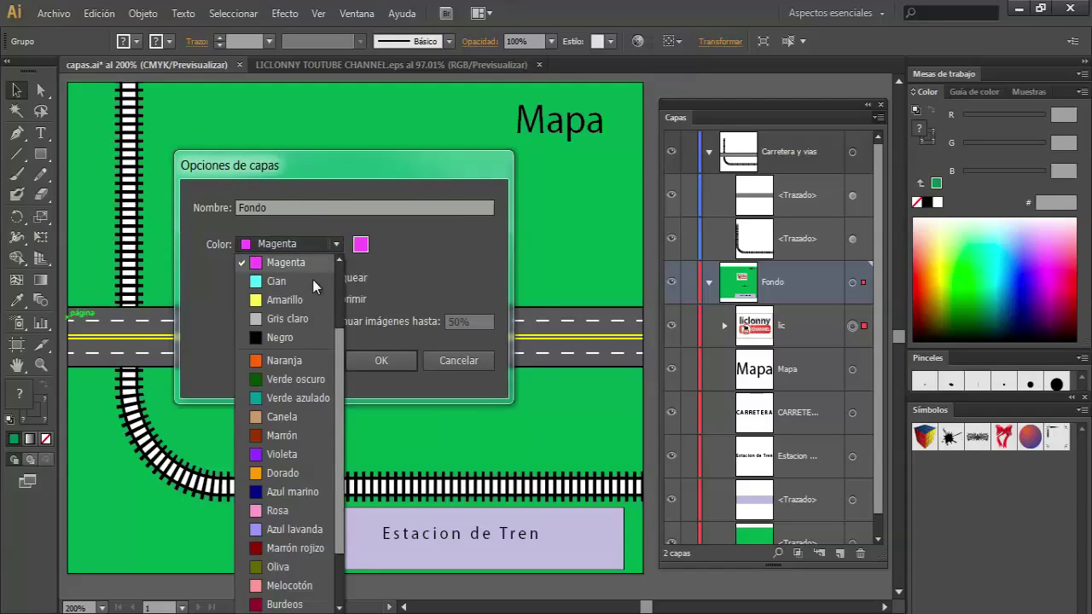
click(279, 337)
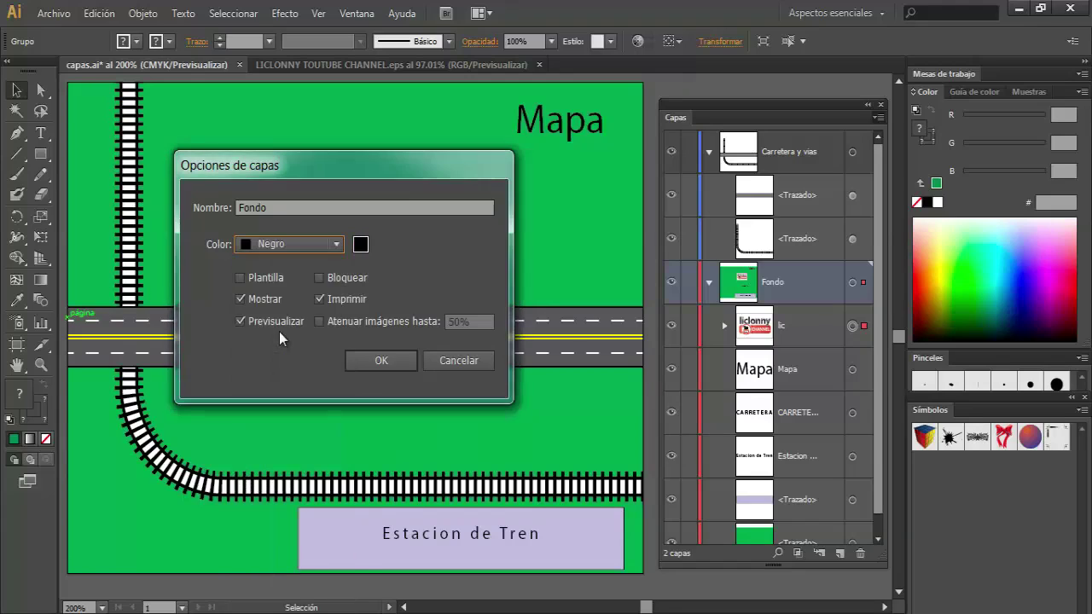
click(379, 360)
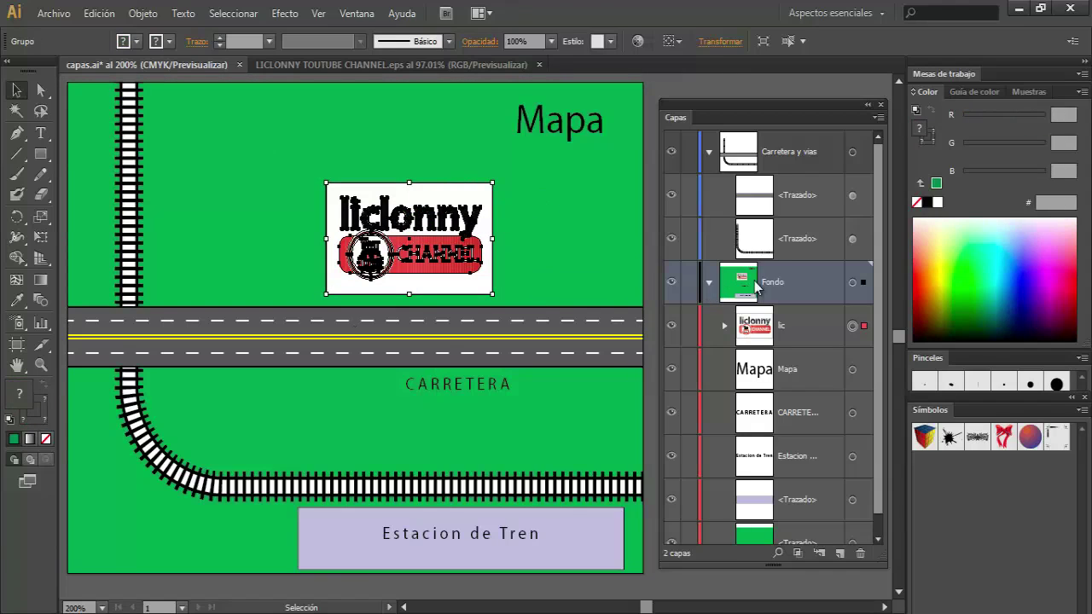
Lock the lic logo group within the Fondo layer.
click(689, 325)
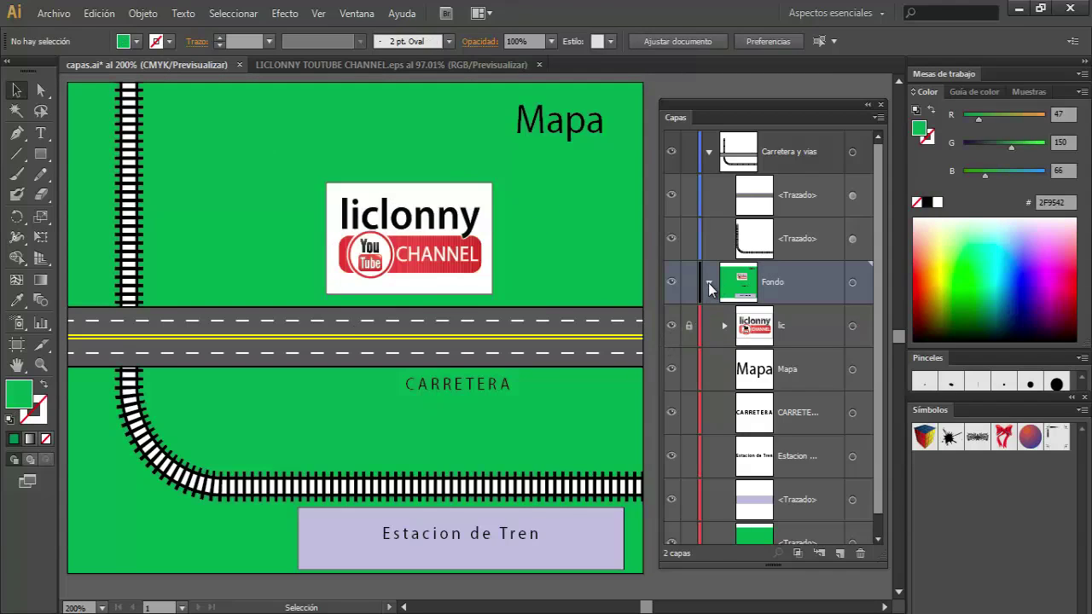
click(709, 282)
click(709, 284)
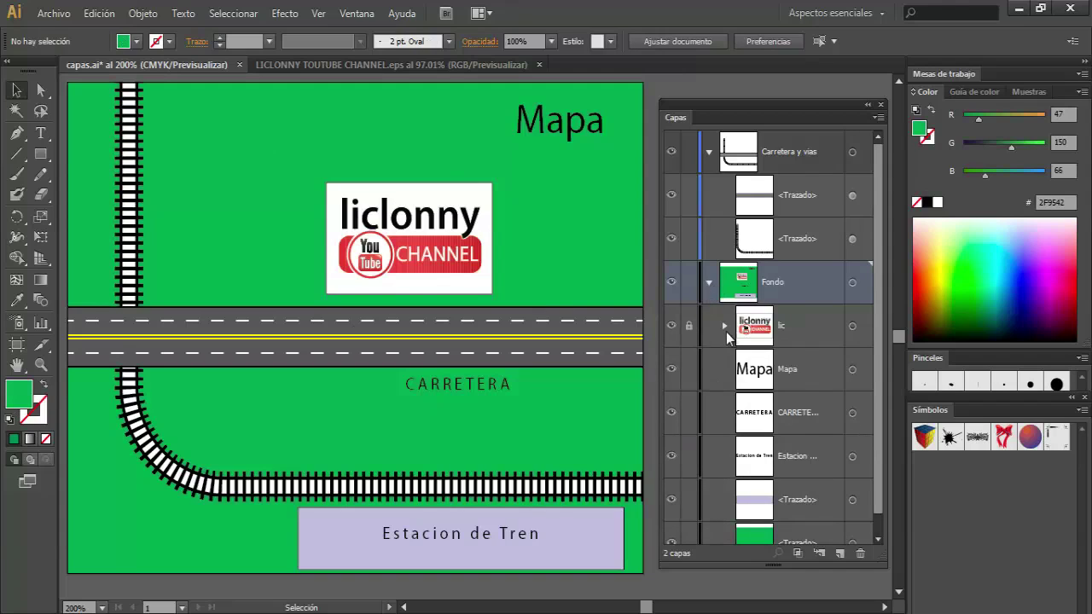
Test-select unlocked objects like the Estacion de Tren text and lavender rectangle.
click(431, 242)
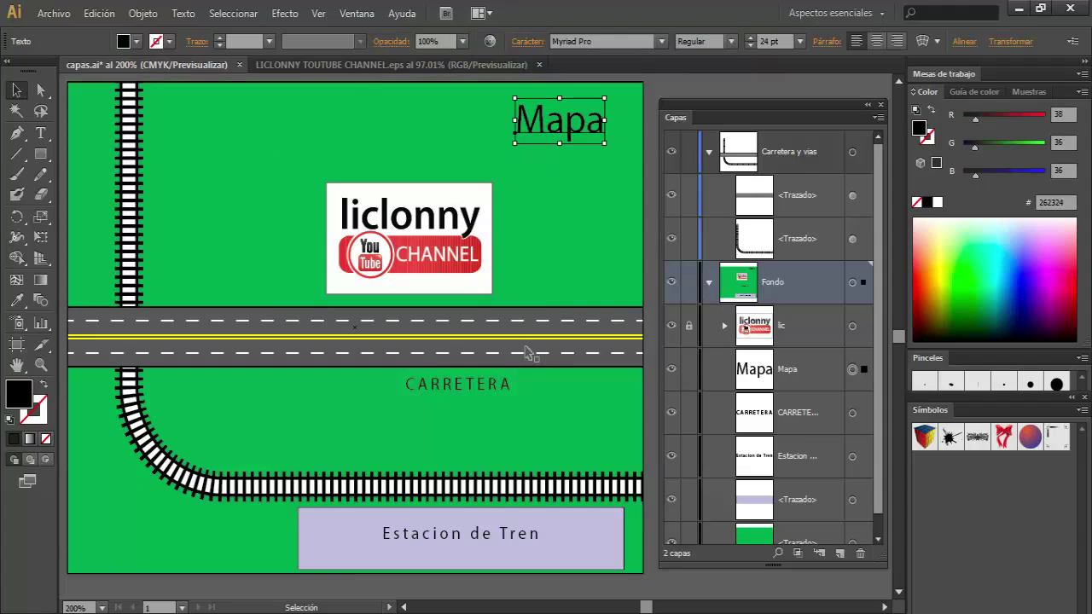
click(432, 537)
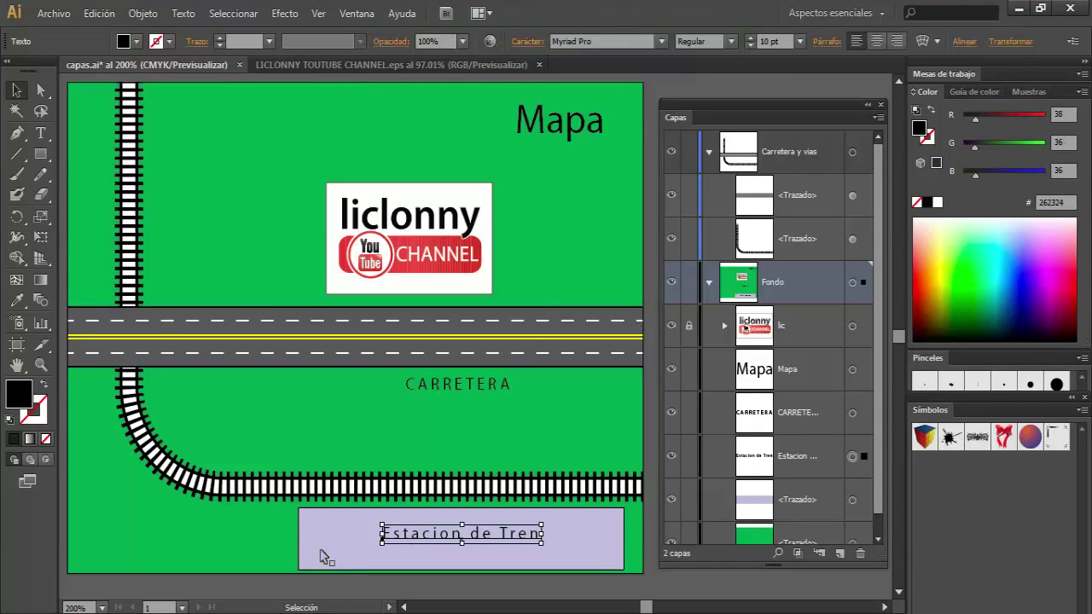
click(300, 549)
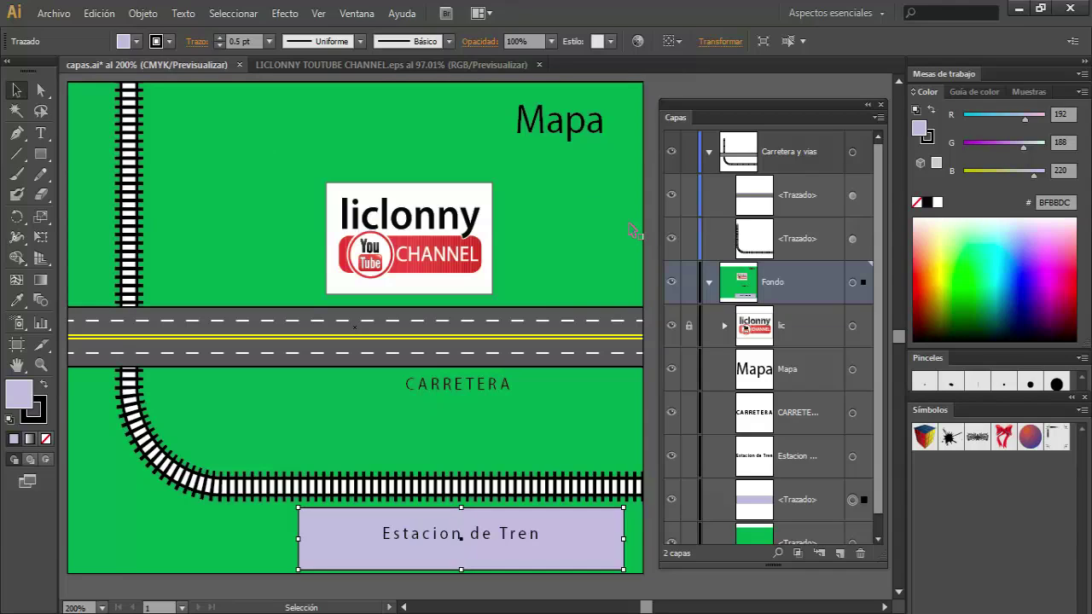
click(709, 283)
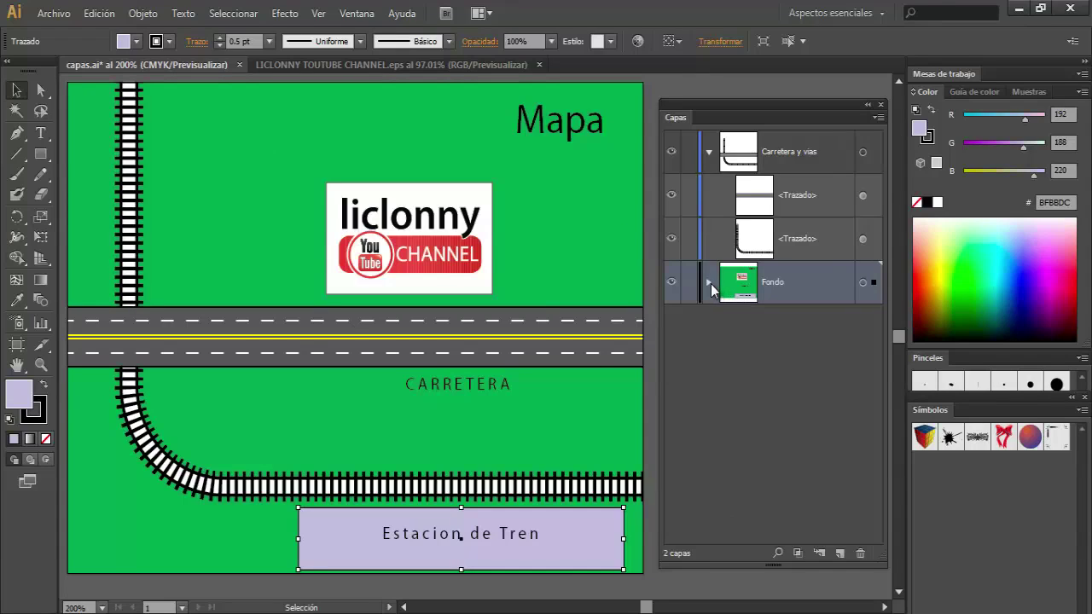
click(709, 283)
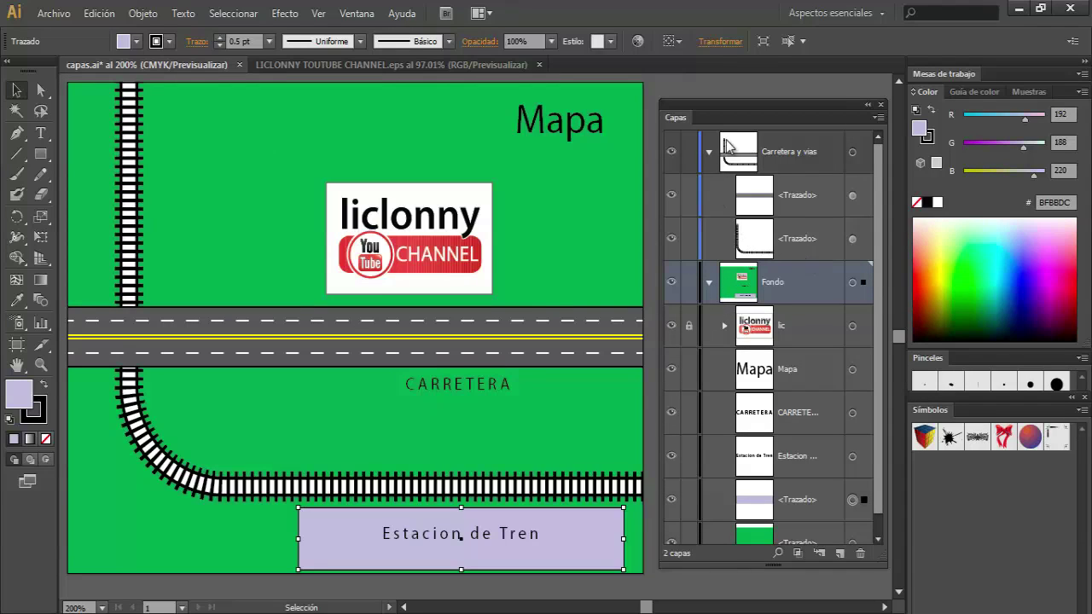
Collapse Fondo and select the two <Trazado> paths under Carretera y vias.
click(709, 281)
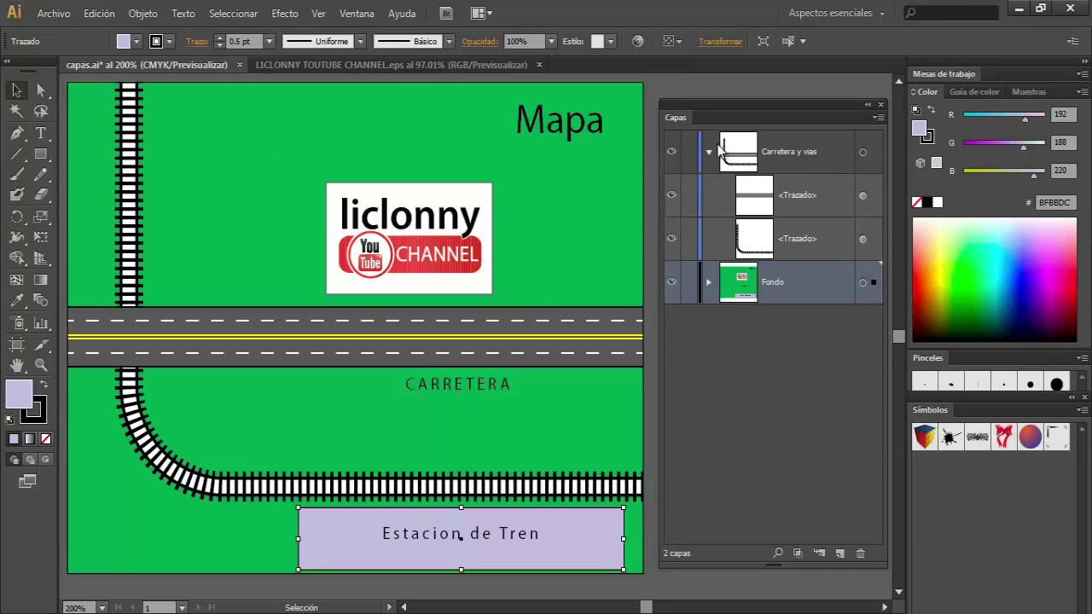
click(746, 151)
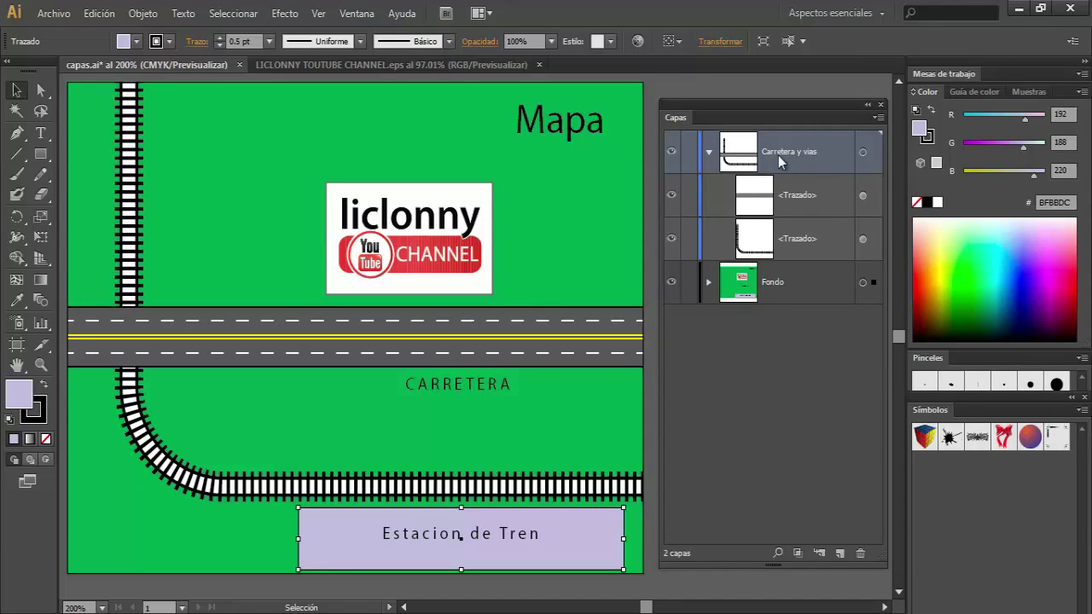
click(772, 206)
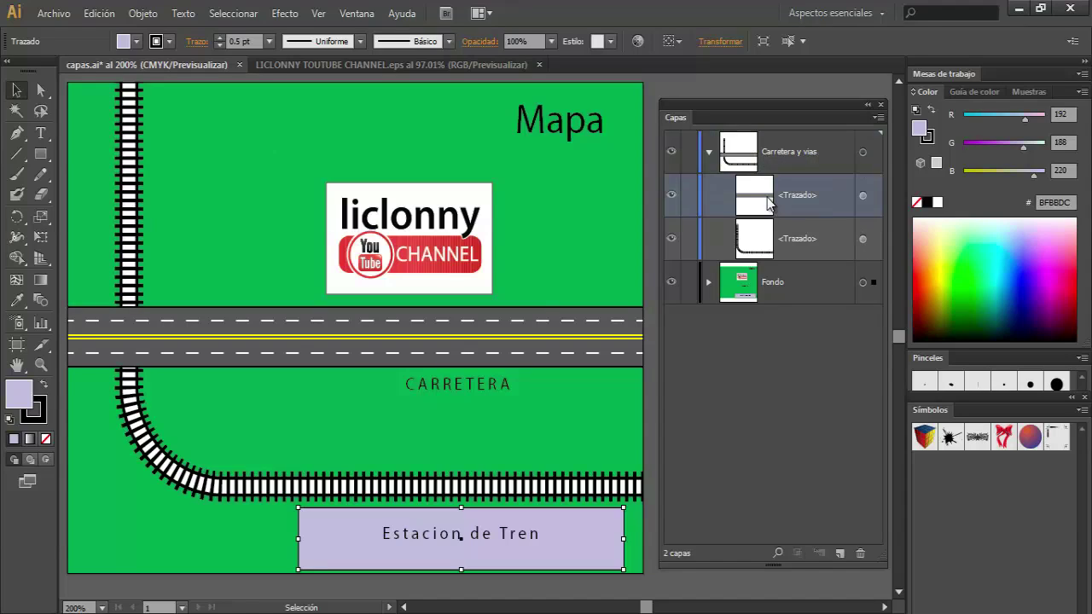
click(773, 244)
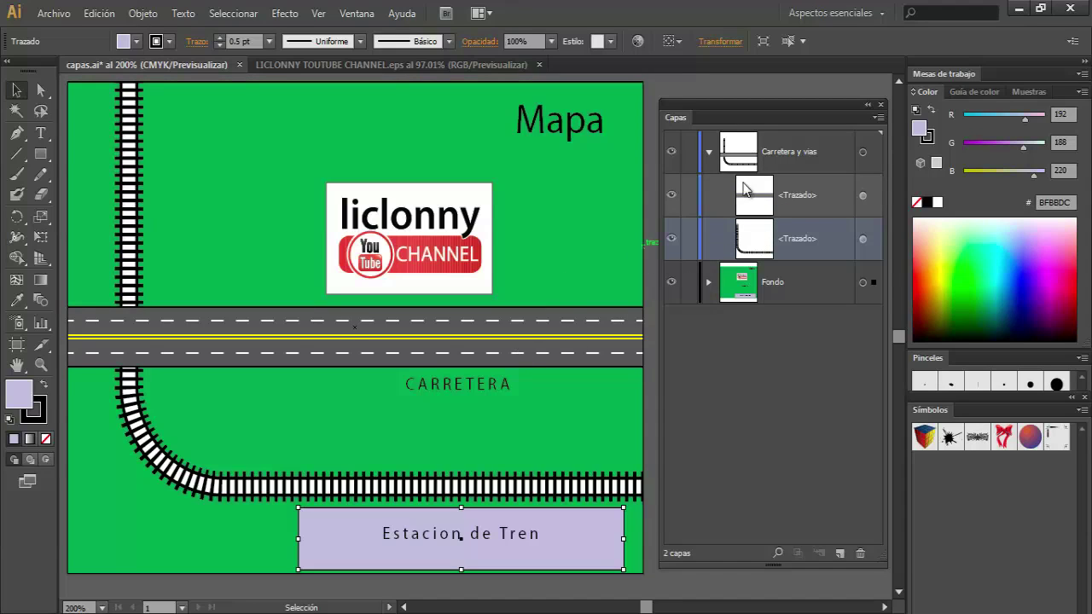
Rename the road path 'carretera' and the railway track path 'vias'.
double_click(799, 196)
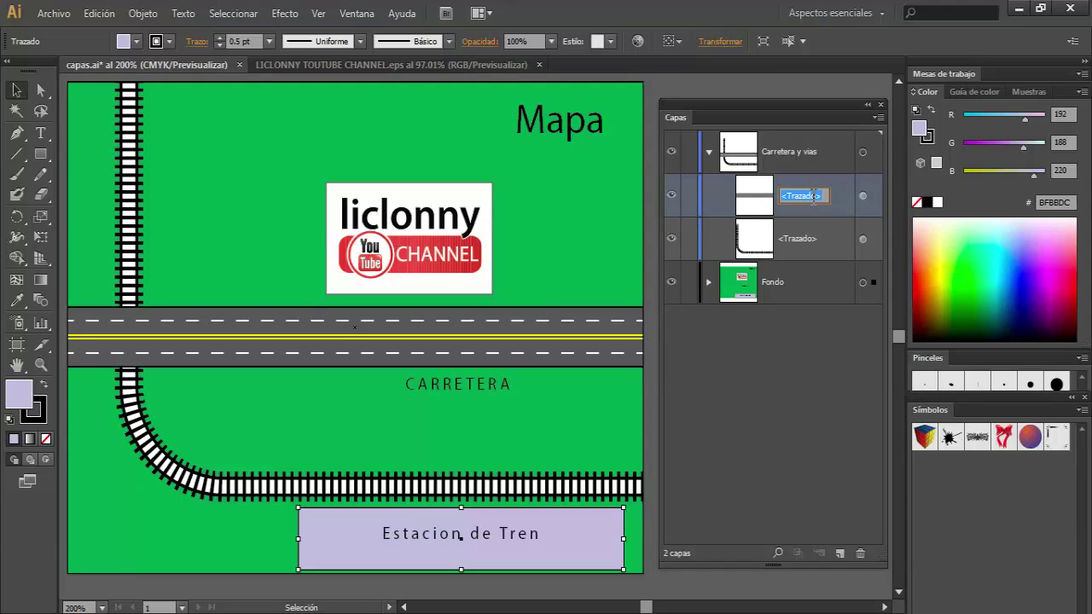
text(carreter)
text(a)
click(829, 245)
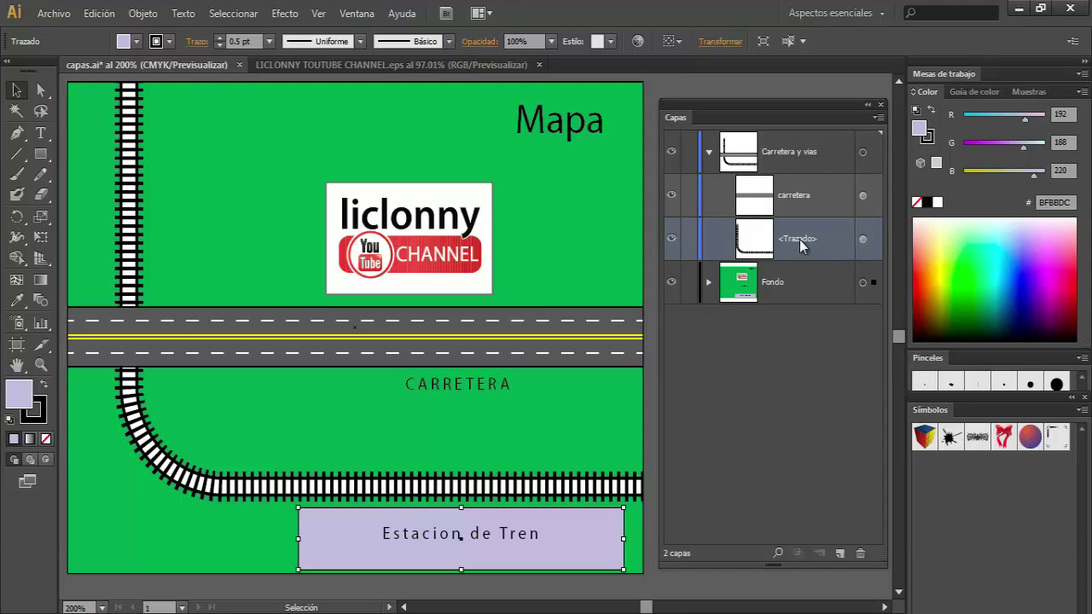
double_click(798, 241)
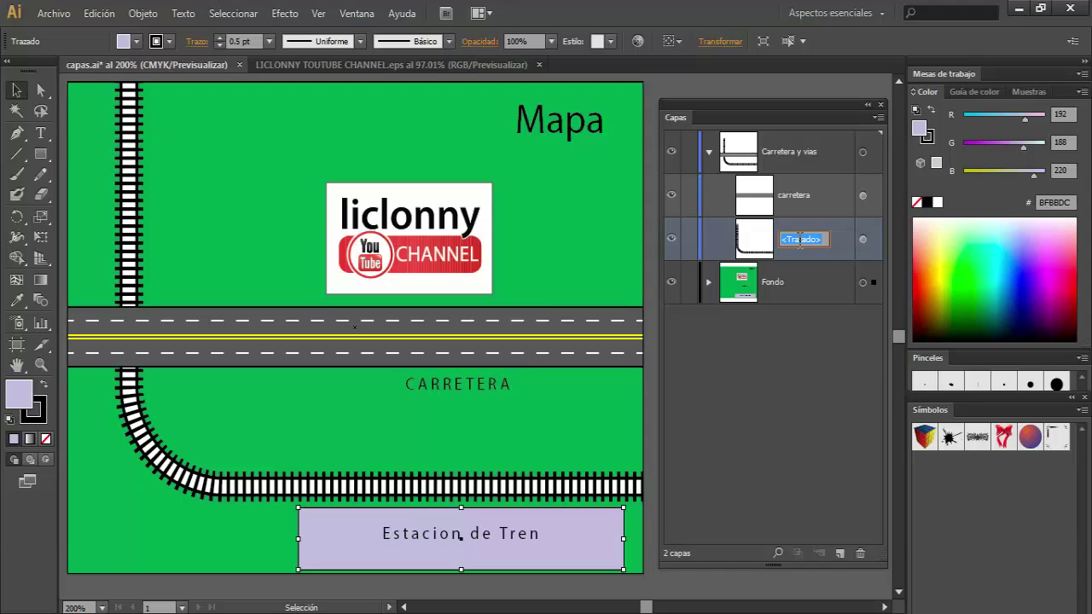
text(vias)
key(Return)
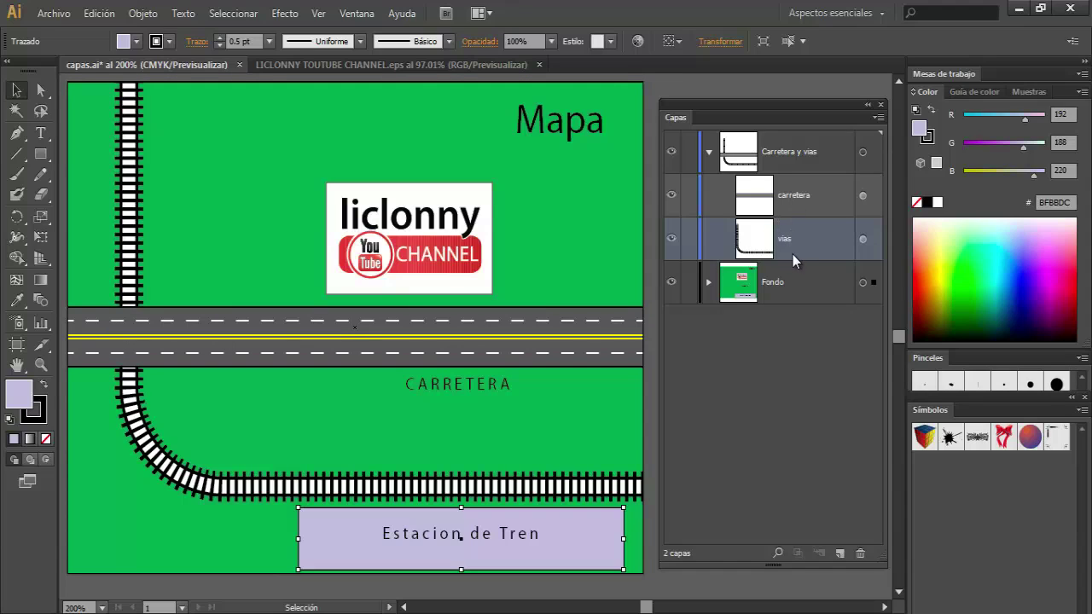
Reorder the vias row above carretera so the railway track overlaps the road.
drag(782, 252, 796, 208)
drag(796, 176, 796, 174)
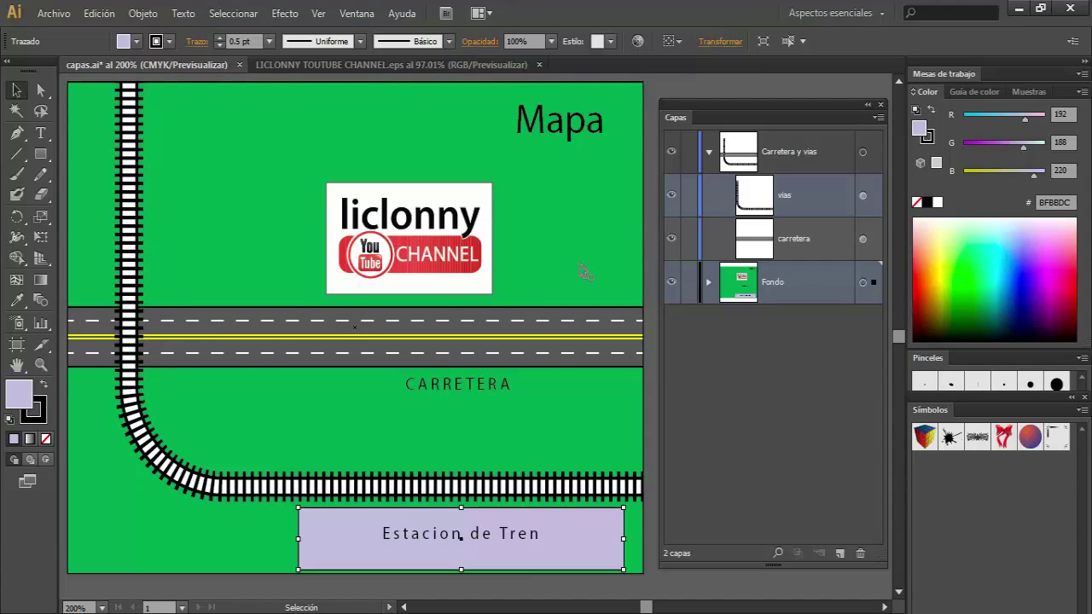
drag(798, 283, 585, 280)
drag(587, 283, 725, 265)
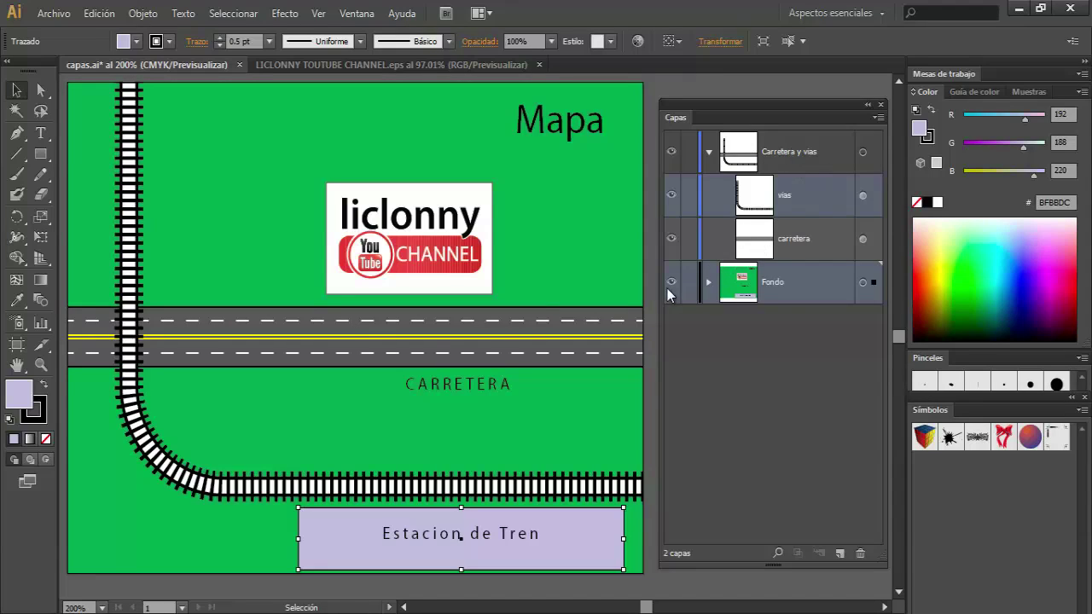
Target-select the Carretera y vias artwork and the vias rail track in the Layers panel.
click(709, 155)
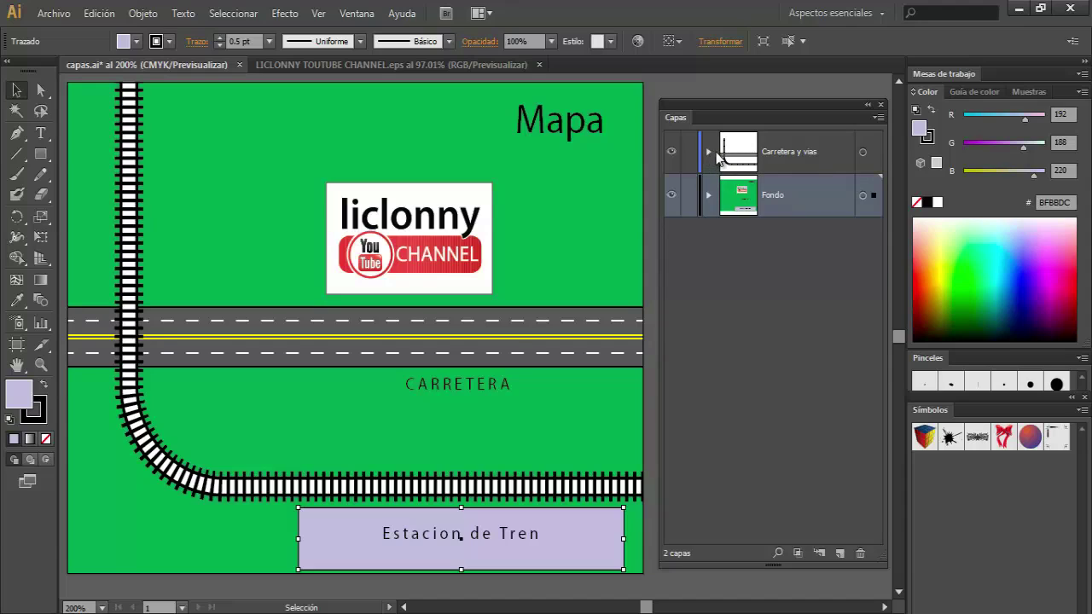
click(709, 155)
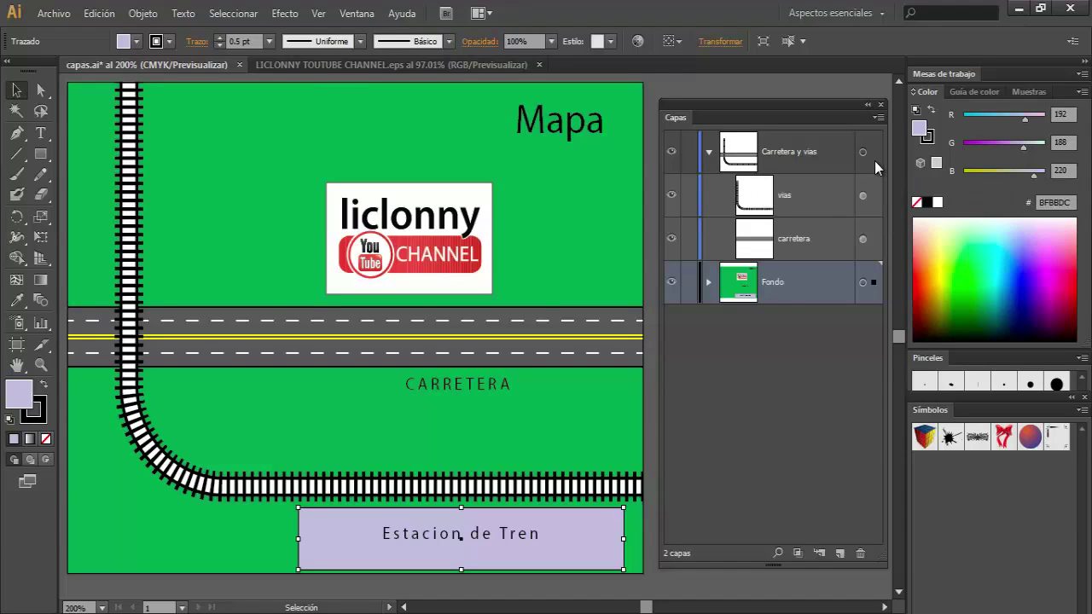
click(874, 161)
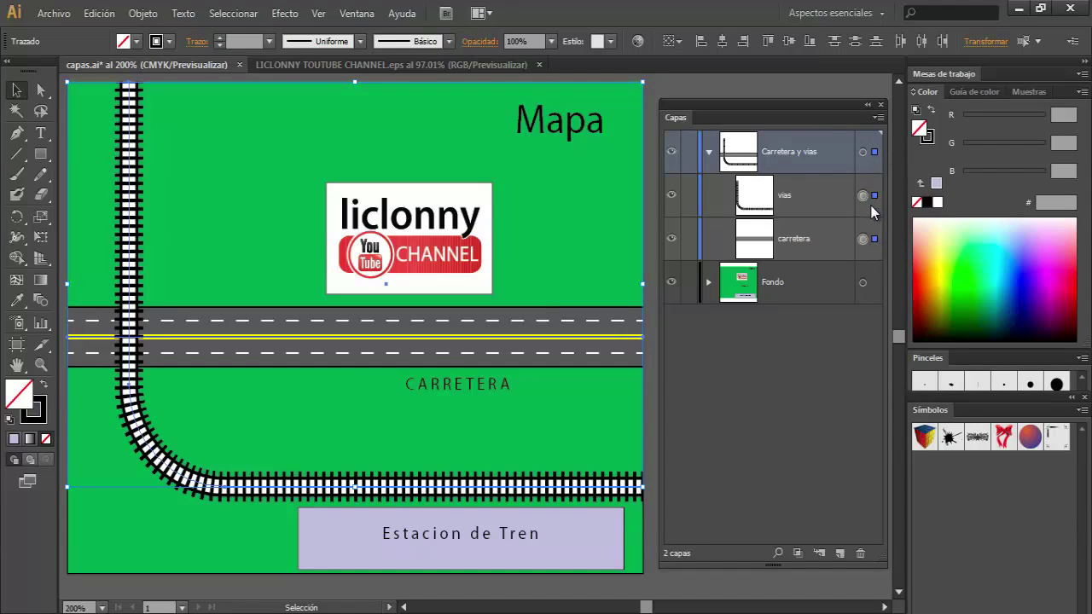
click(831, 206)
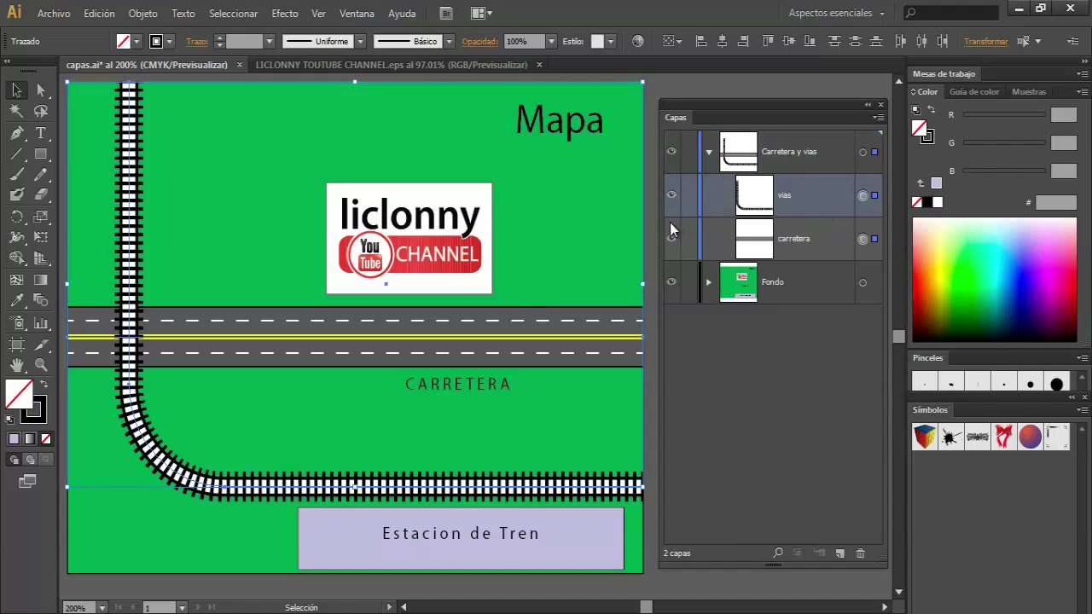
click(658, 84)
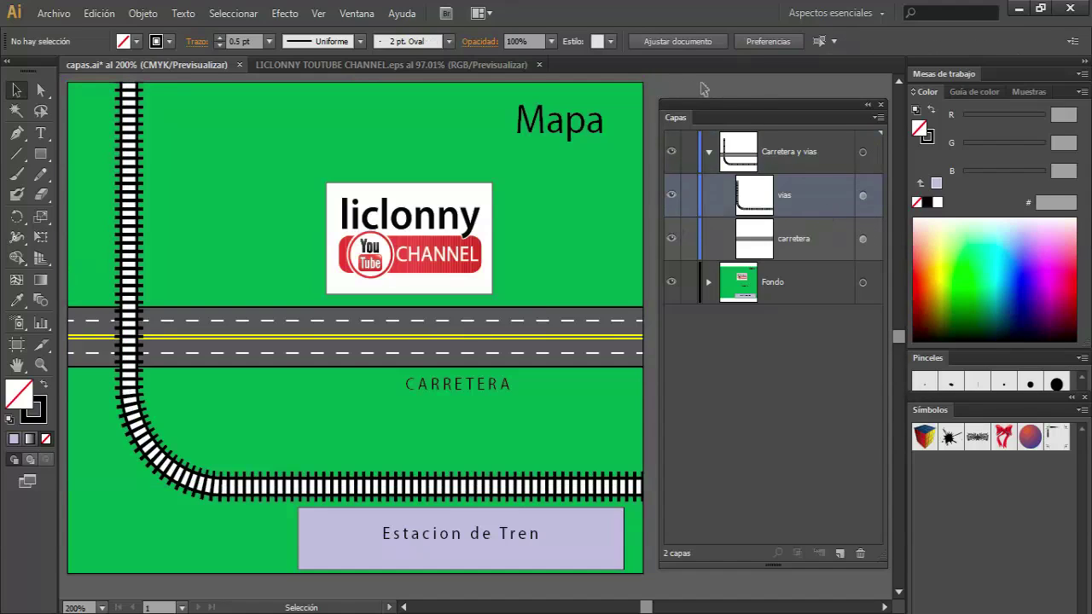
click(875, 196)
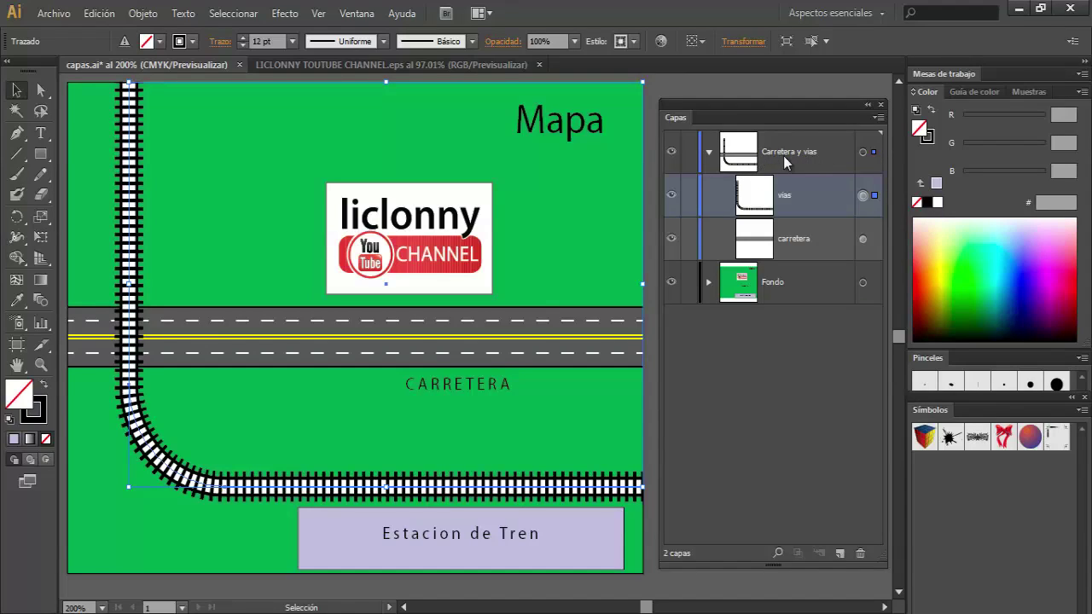
Expand the Carretera y vias and Fondo layers to list their sublayers and objects.
click(708, 153)
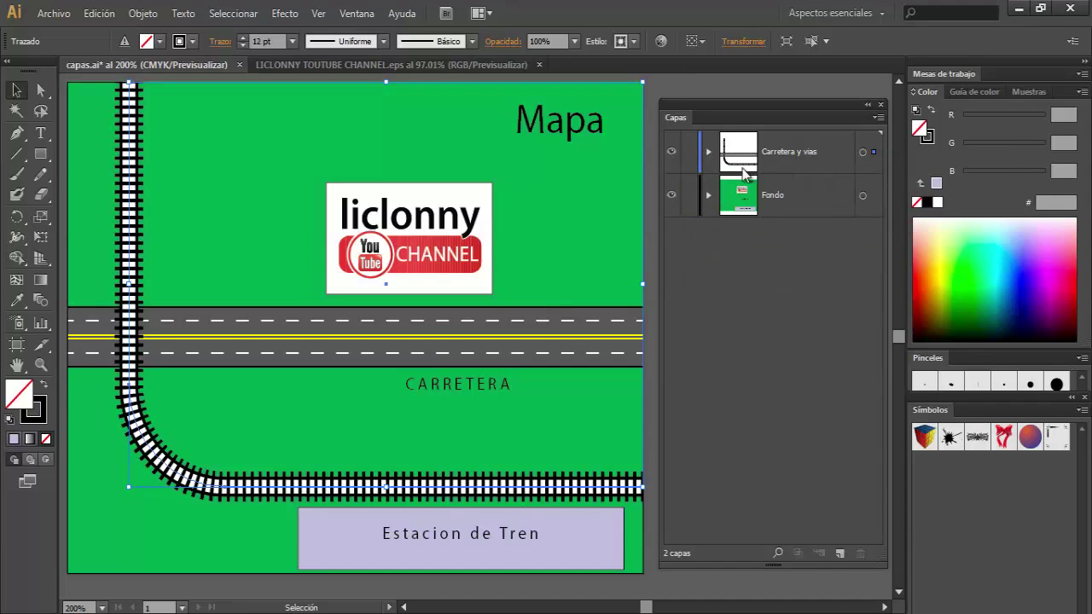
click(874, 161)
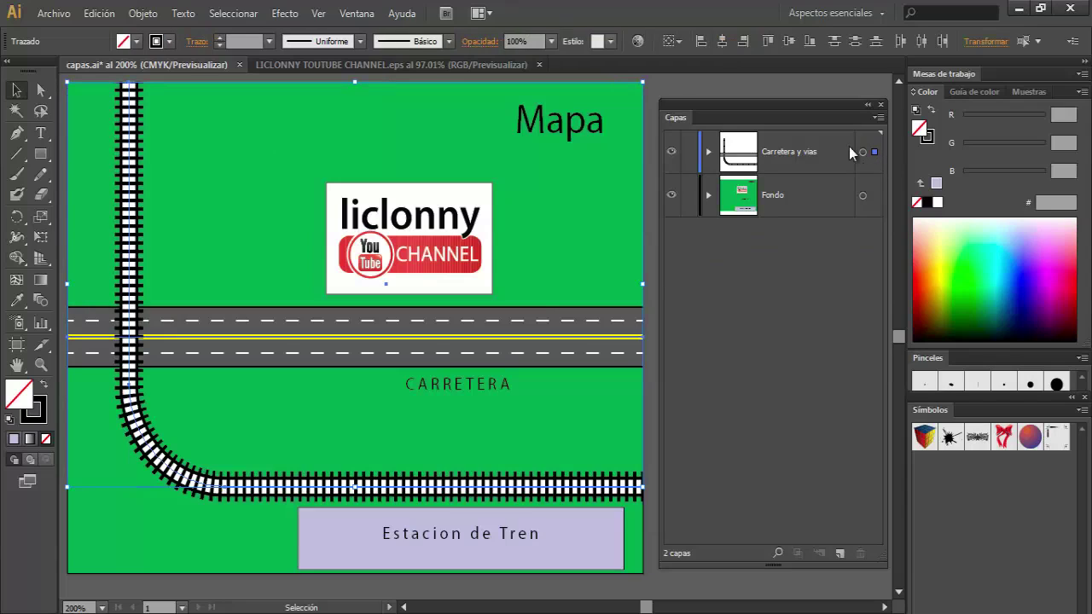
click(708, 152)
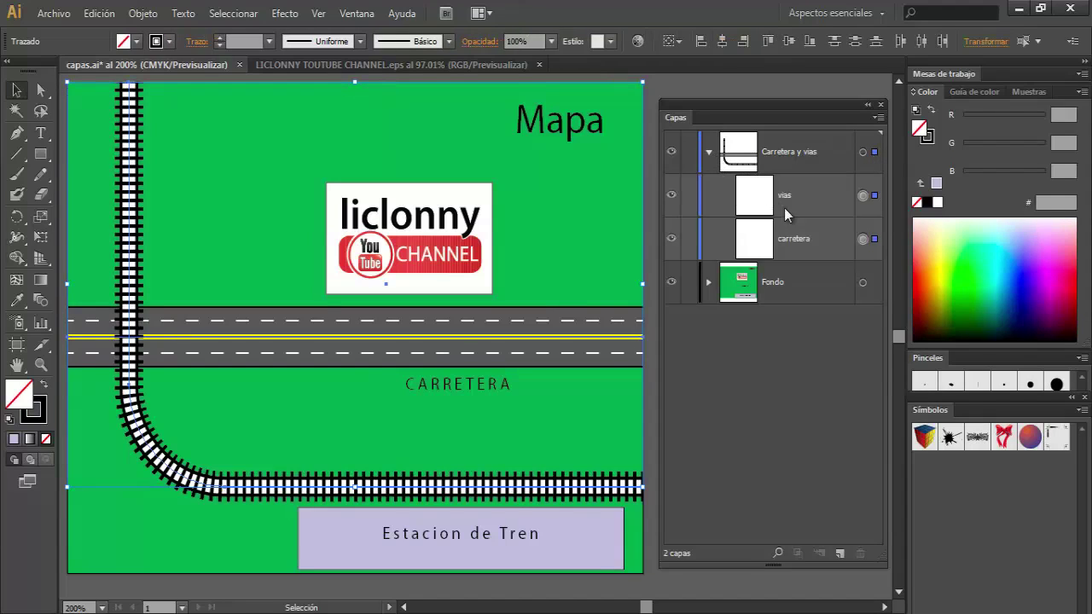
click(710, 282)
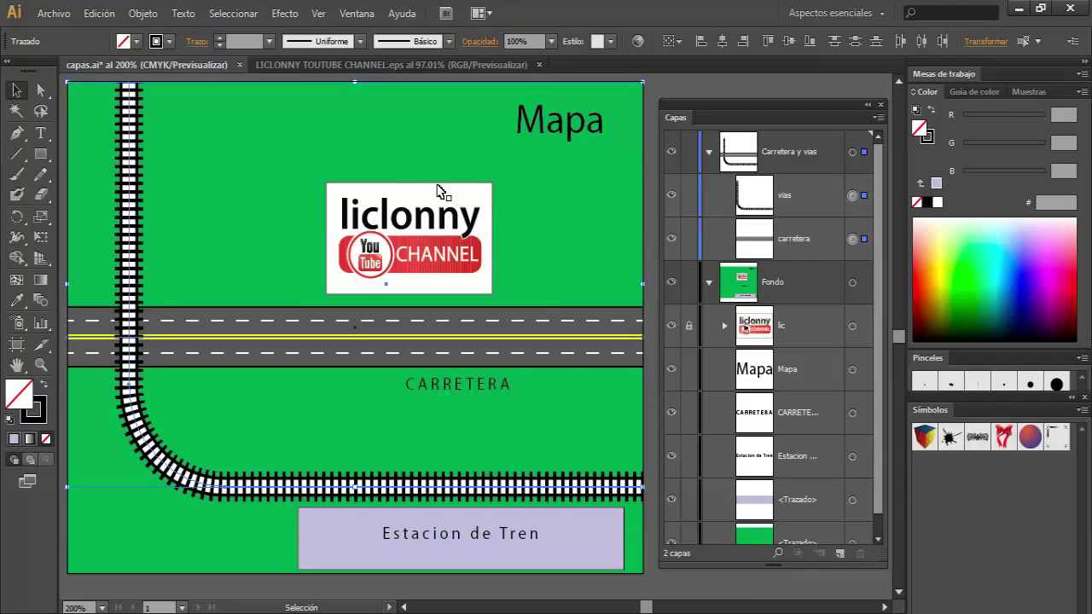
Isolate the green background path, then step back up to the Fondo layer.
click(395, 189)
double_click(395, 190)
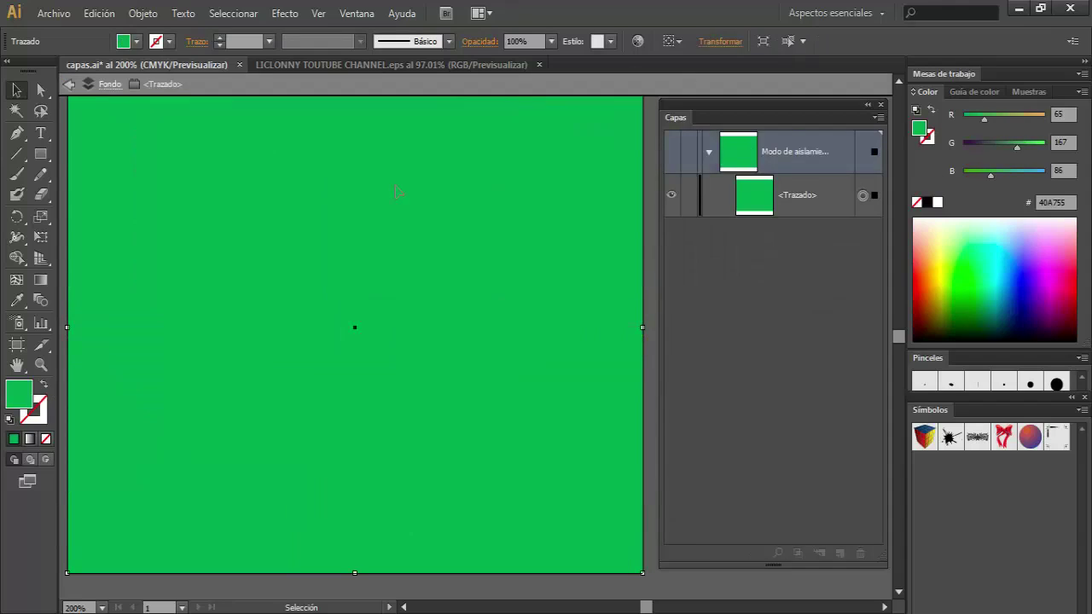
click(69, 84)
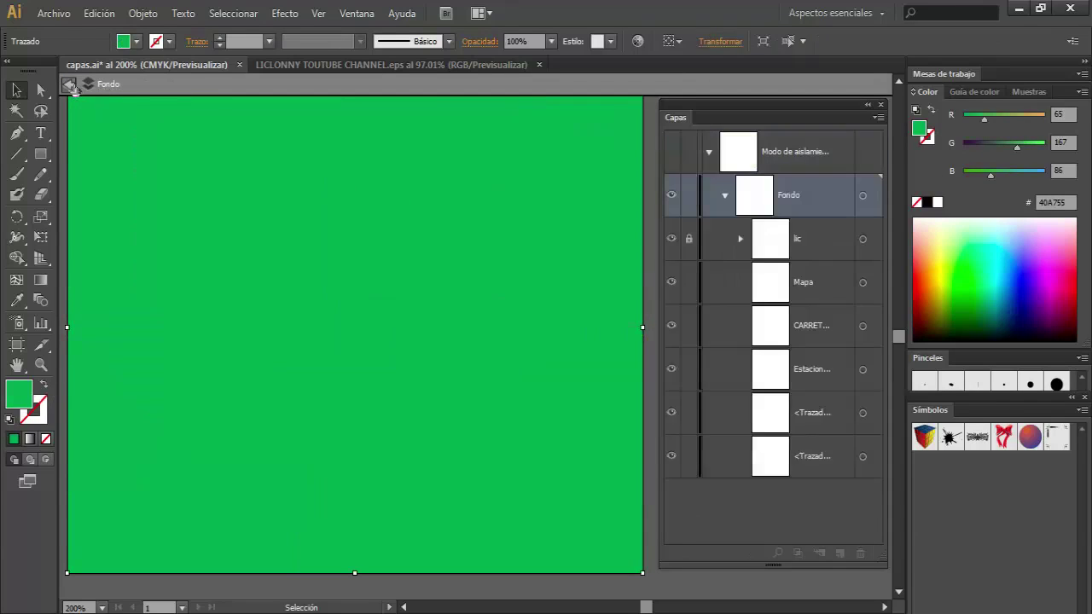
click(69, 86)
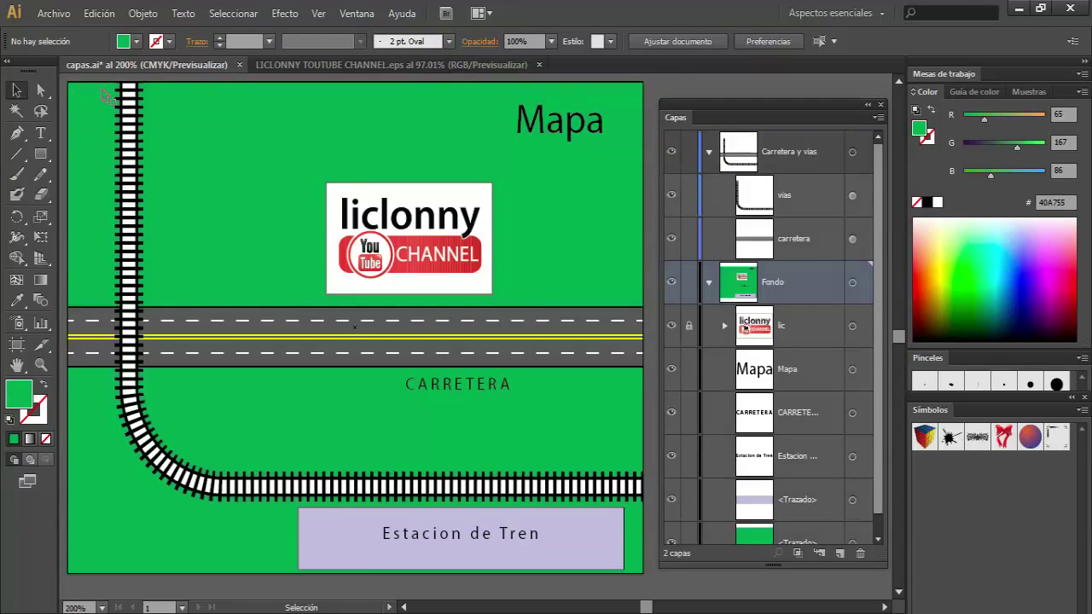
click(361, 190)
double_click(361, 189)
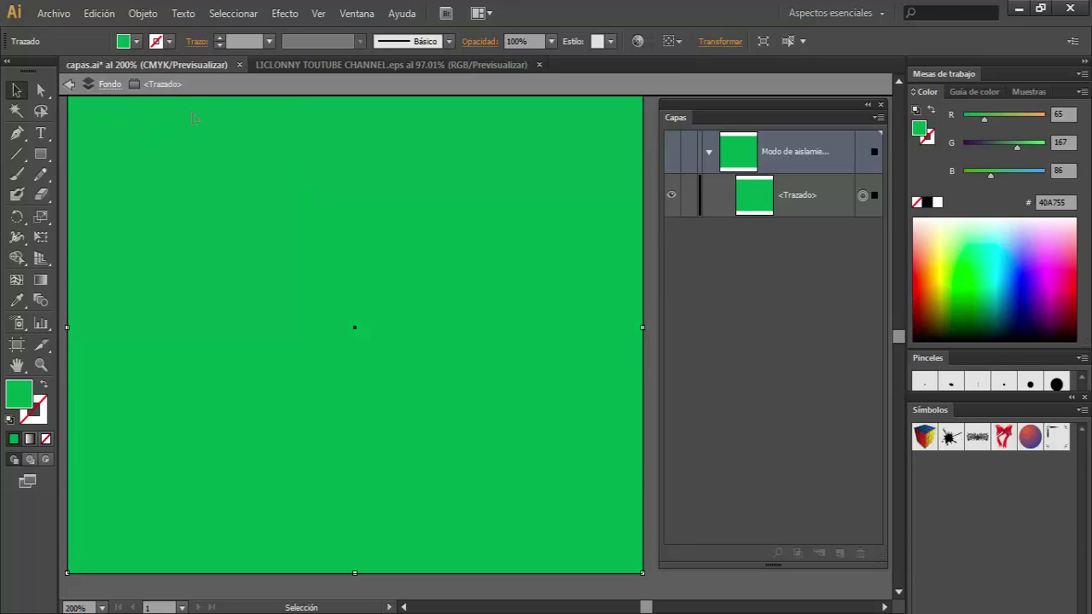
click(109, 83)
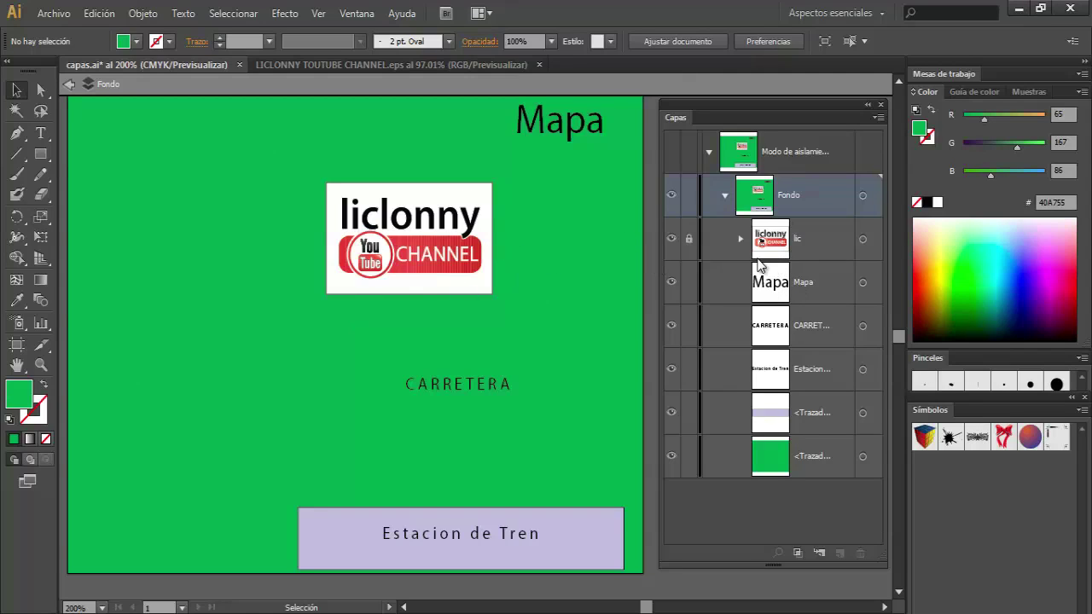
Expand the lic logo group in the Layers panel to list its parts.
click(741, 239)
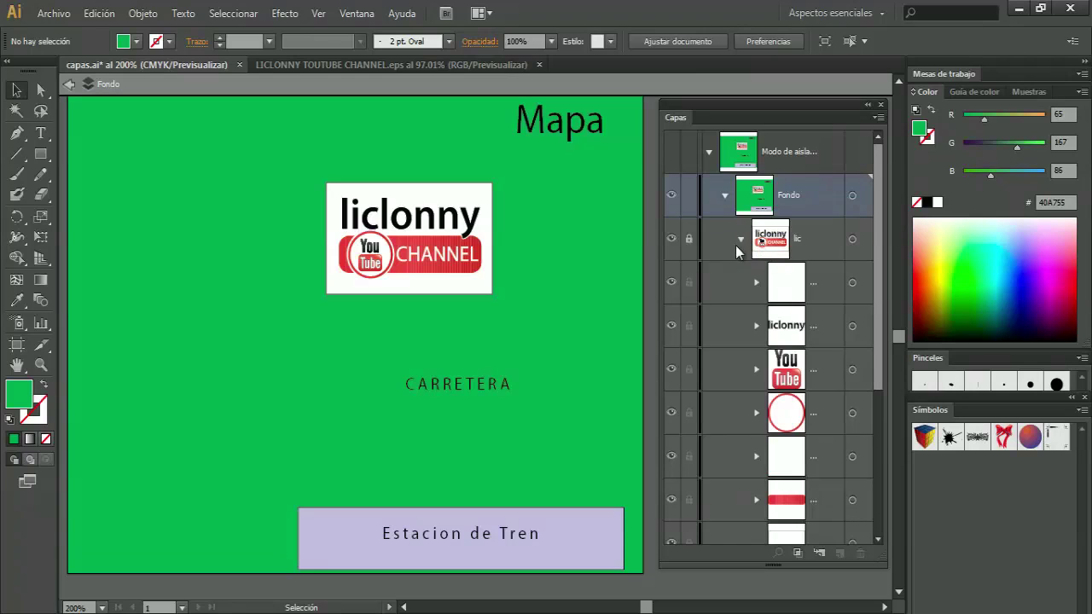
click(740, 239)
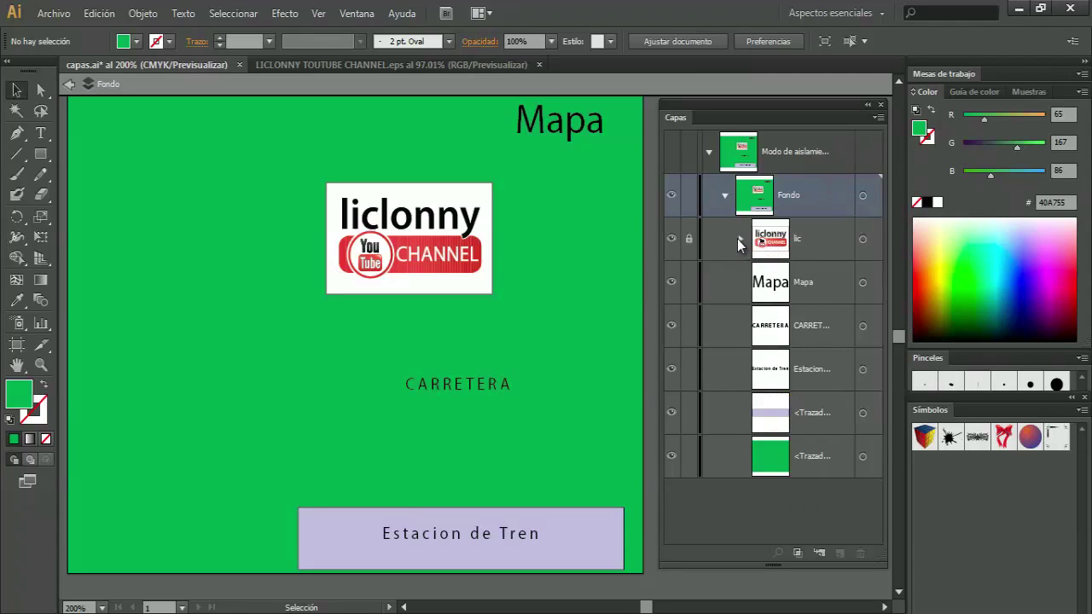
click(740, 239)
double_click(773, 243)
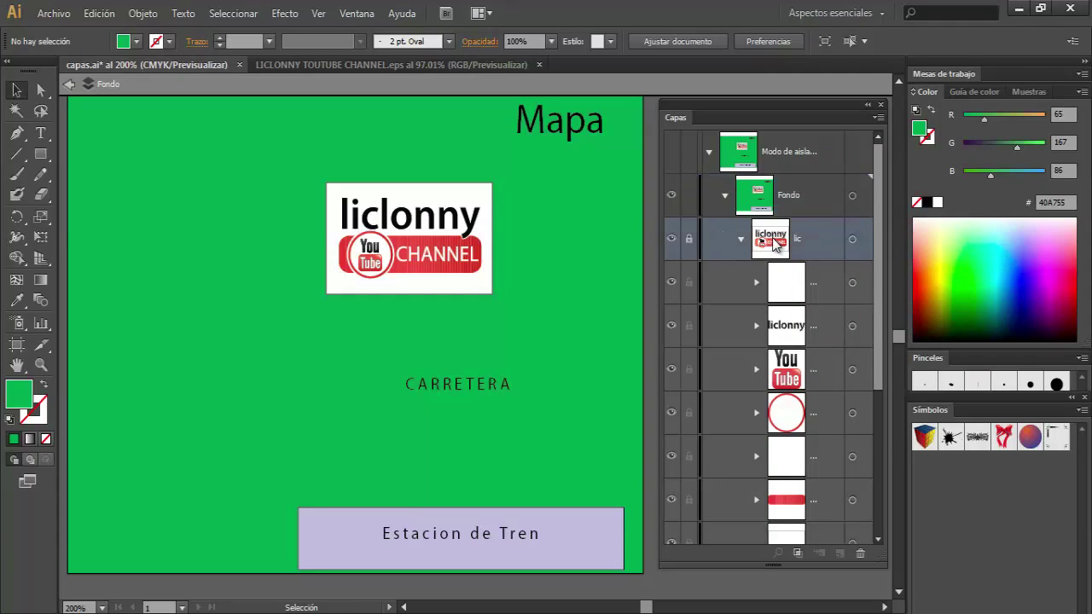
click(433, 267)
click(774, 284)
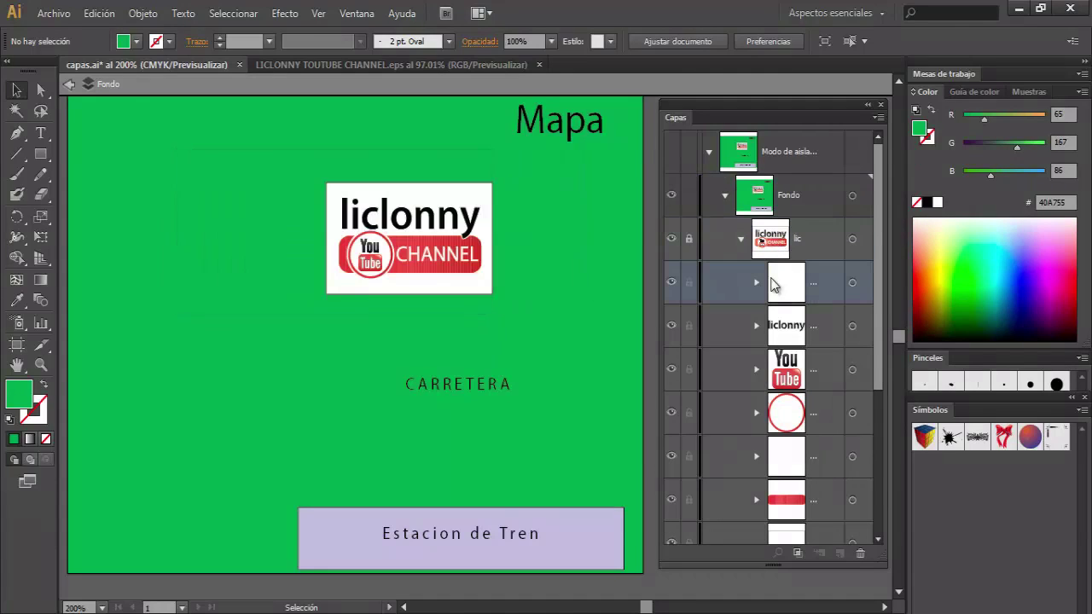
Re-isolate the background path, return to Fondo, and select the green background rectangle.
double_click(407, 240)
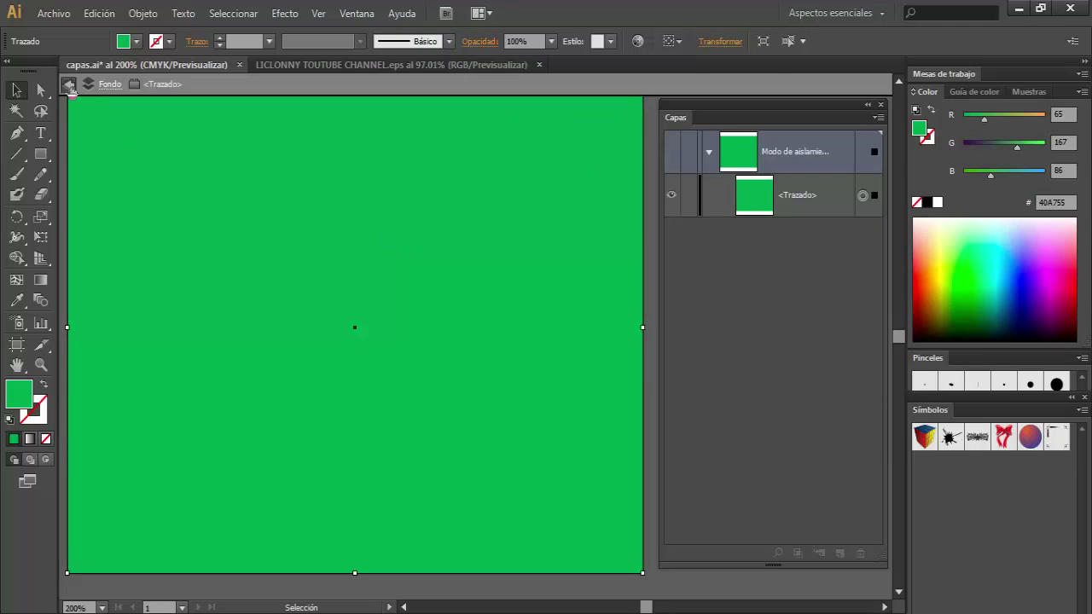
click(69, 84)
double_click(424, 268)
click(69, 84)
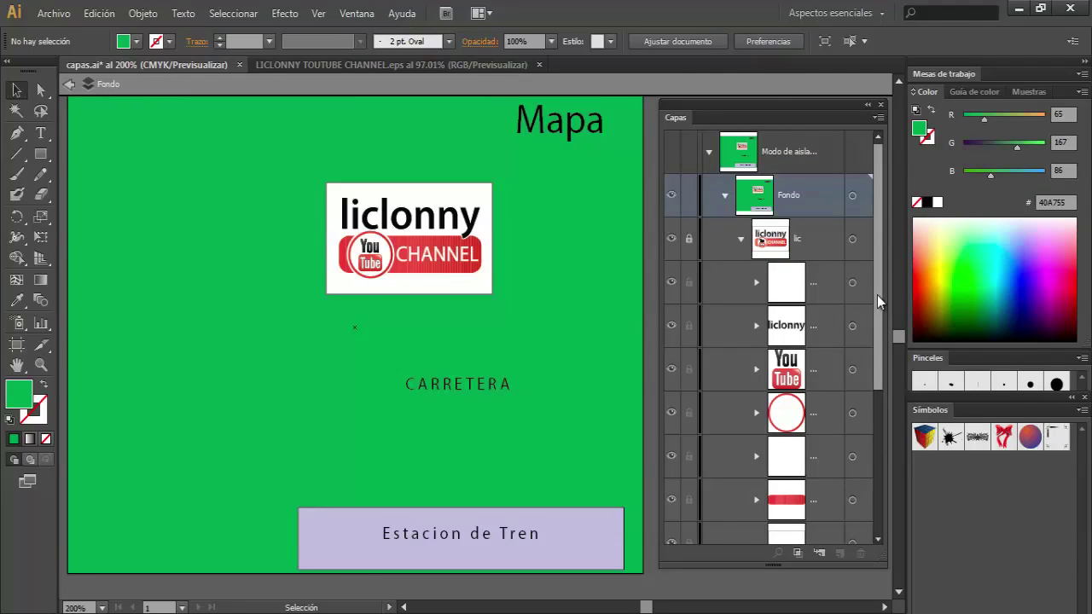
click(756, 282)
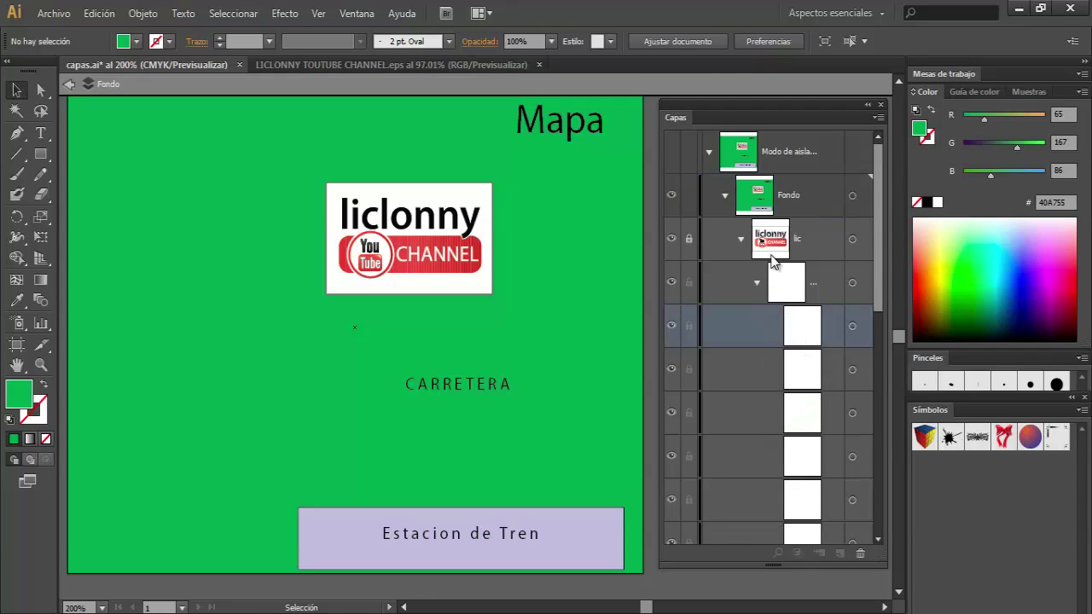
click(757, 285)
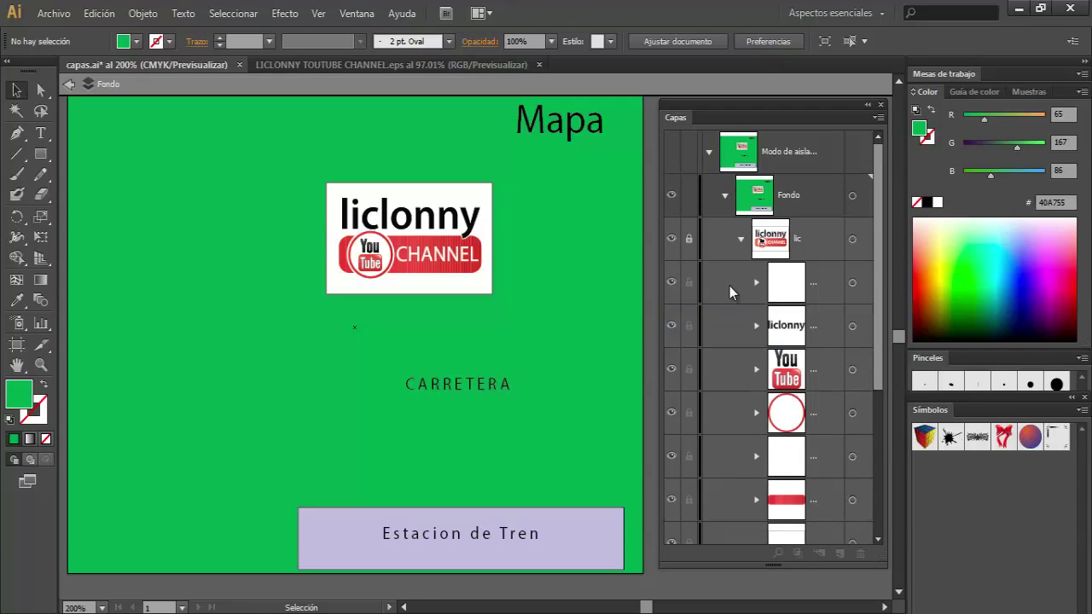
click(388, 260)
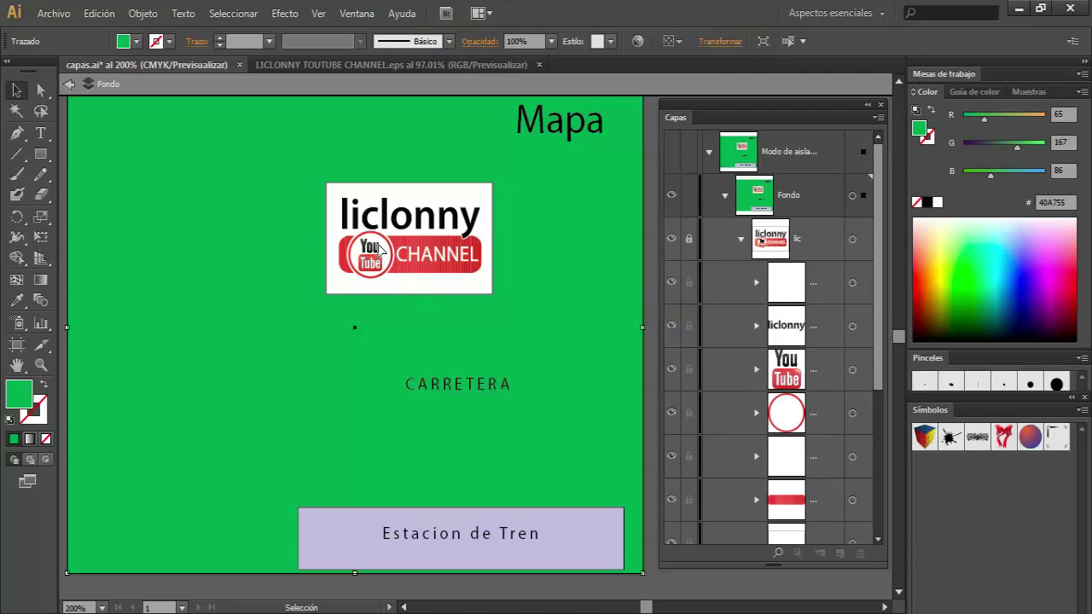
Collapse the lic group and isolate the lavender station rectangle at the bottom.
right_click(380, 247)
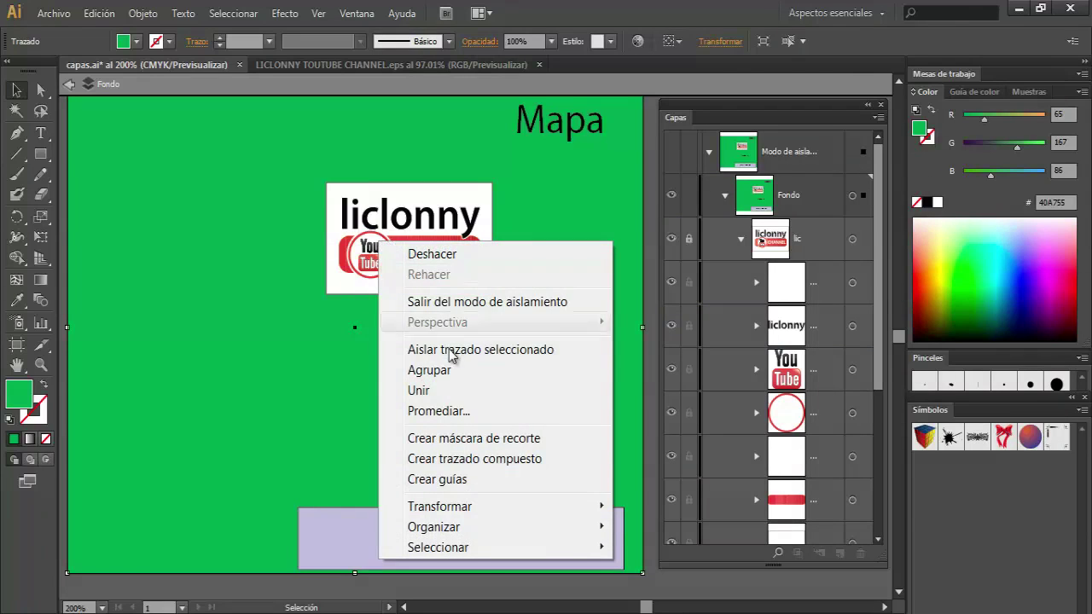
click(744, 243)
click(742, 241)
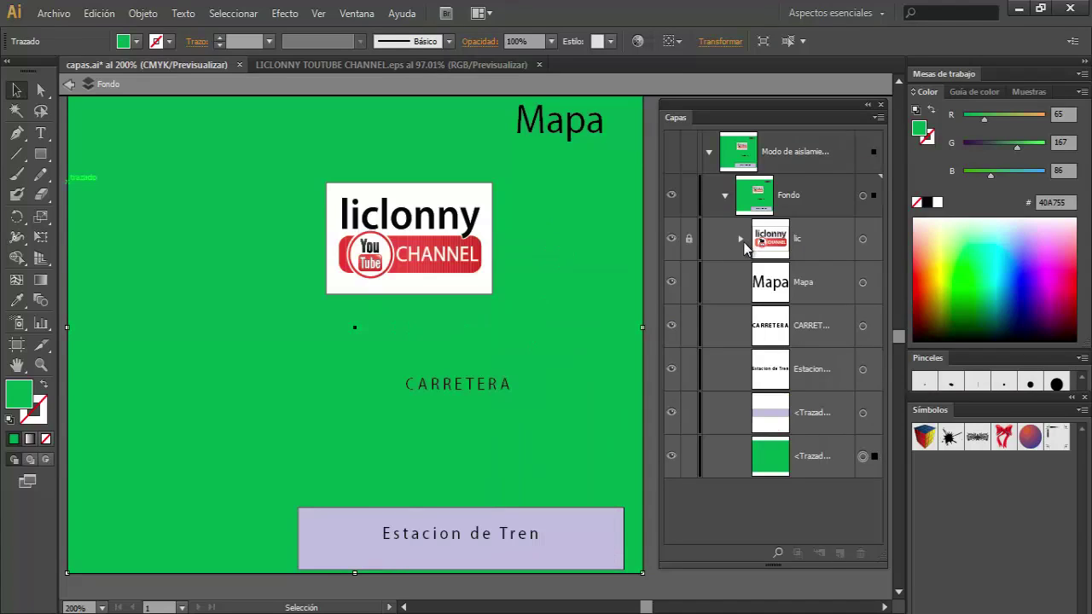
double_click(771, 422)
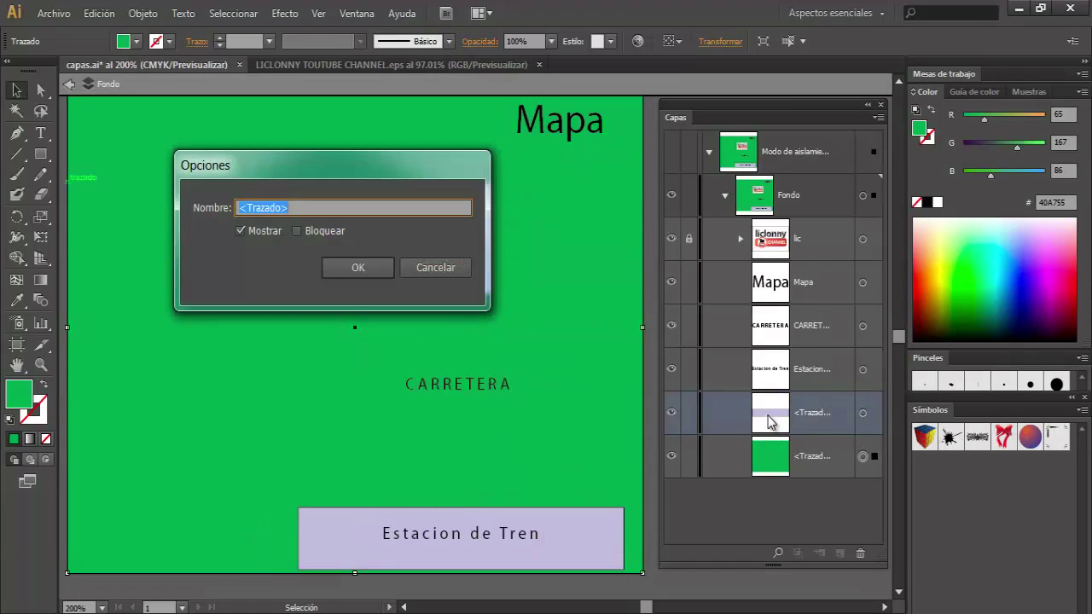
click(424, 269)
double_click(589, 549)
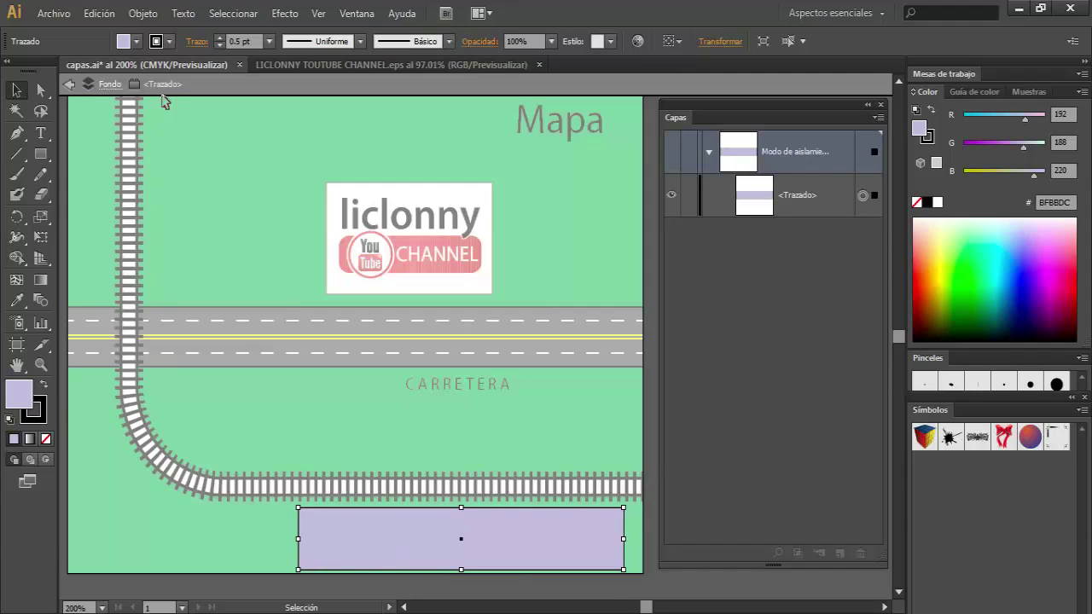
Pull both sides of the bottom rectangle inward and fill it cyan 00E4FF.
click(388, 216)
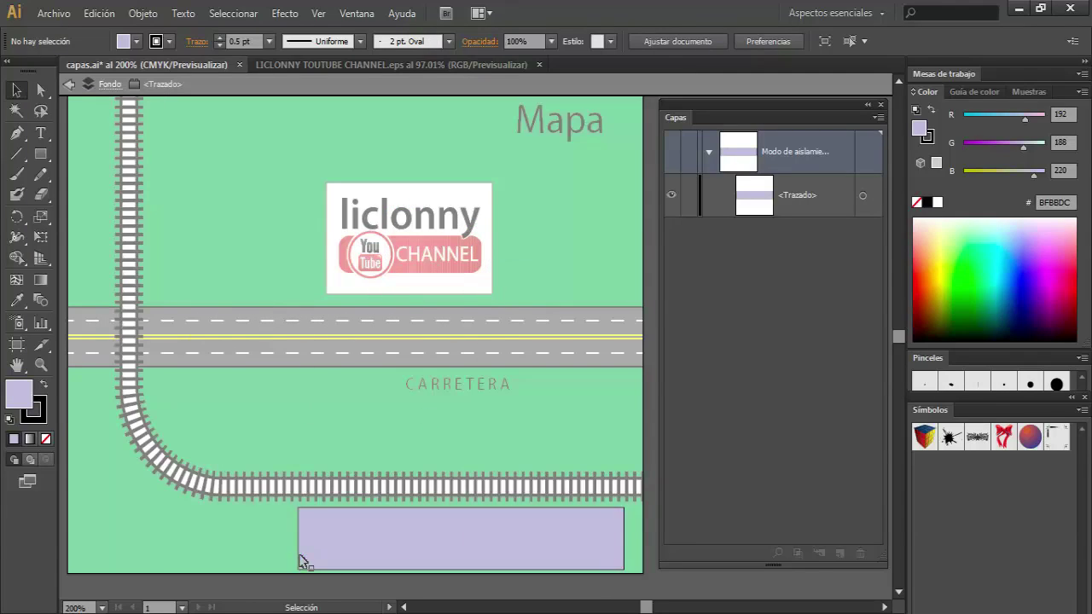
click(342, 554)
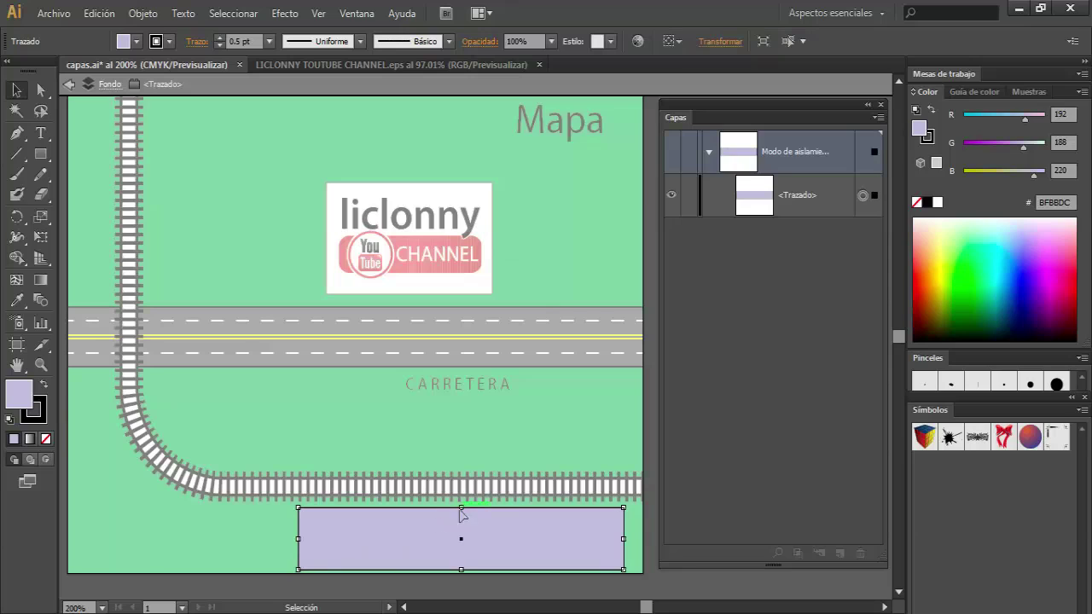
drag(300, 539, 313, 539)
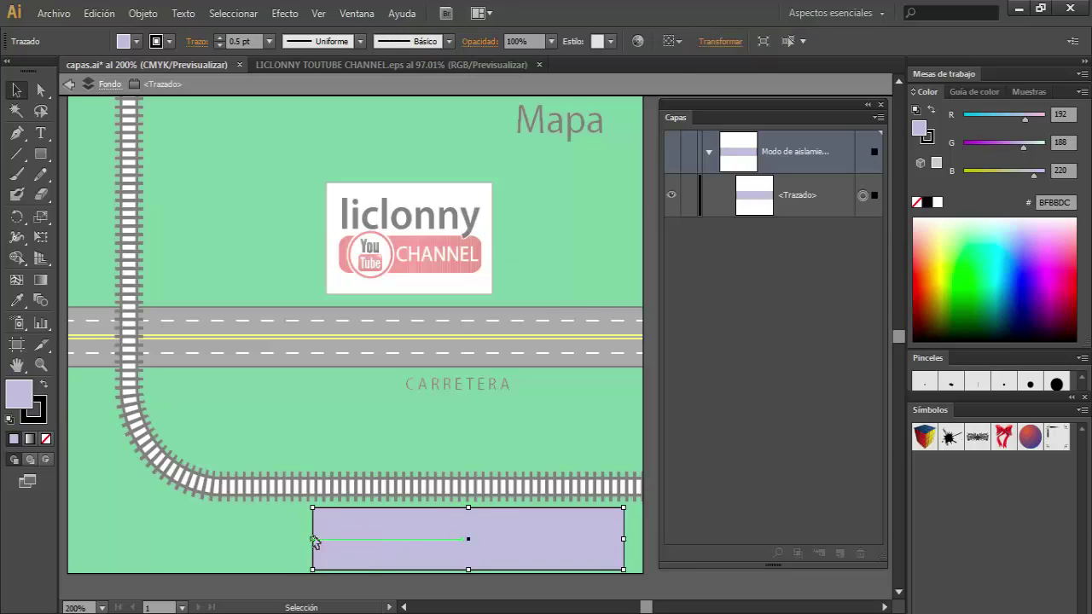
drag(624, 539, 603, 540)
click(1003, 271)
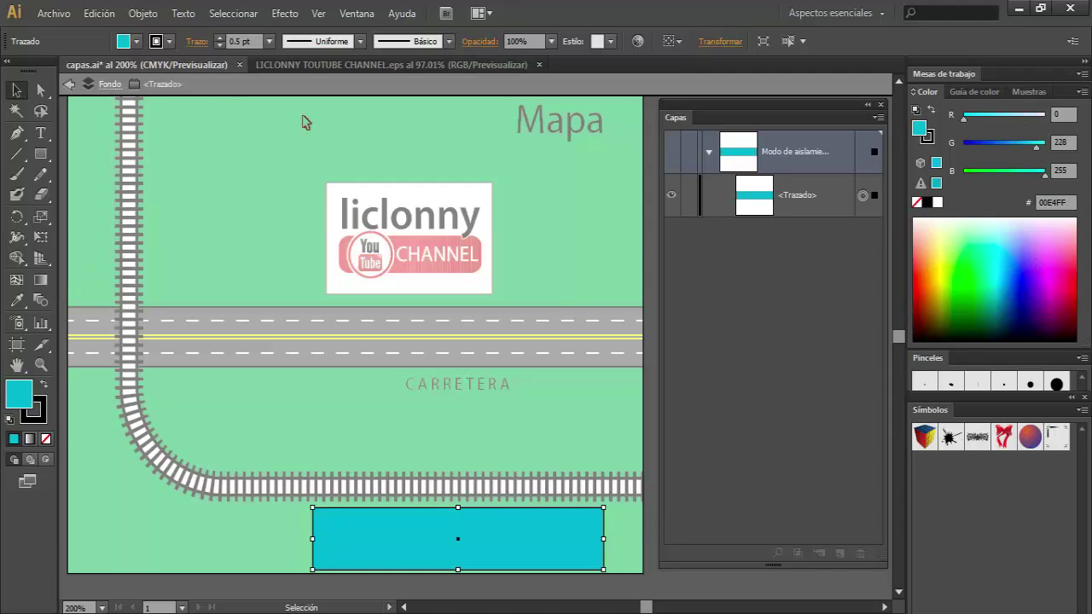
click(111, 86)
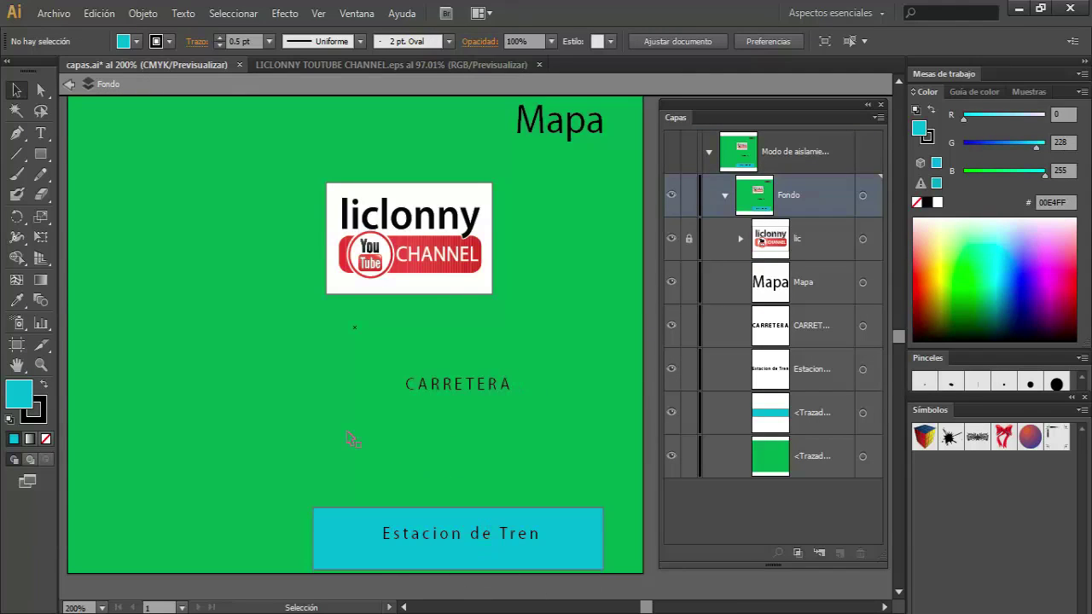
Unlock the lic logo layer and isolate the logo group for editing.
click(68, 84)
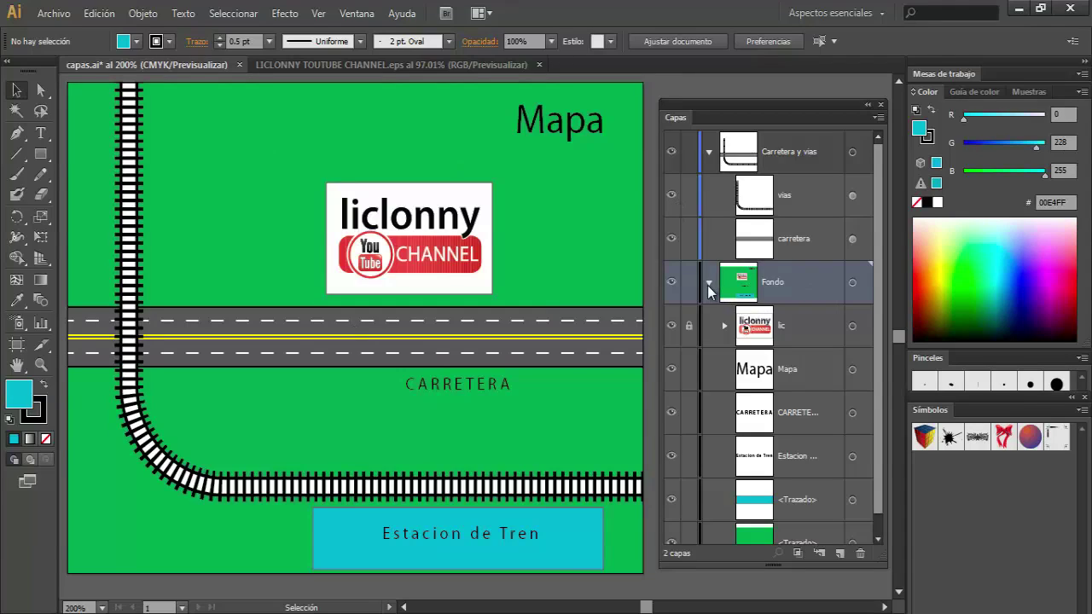
click(691, 331)
double_click(431, 226)
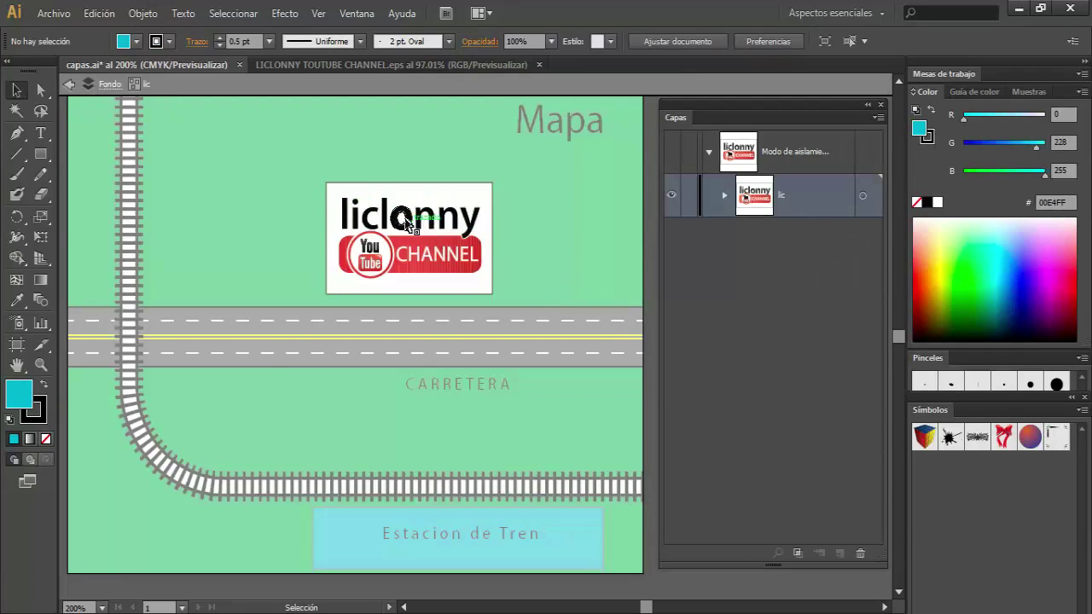
mouse_move(426, 254)
mouse_down()
mouse_move(381, 263)
mouse_move(358, 223)
mouse_up()
Nudge the letter C in liclonny, put it back, and lock its group.
double_click(349, 223)
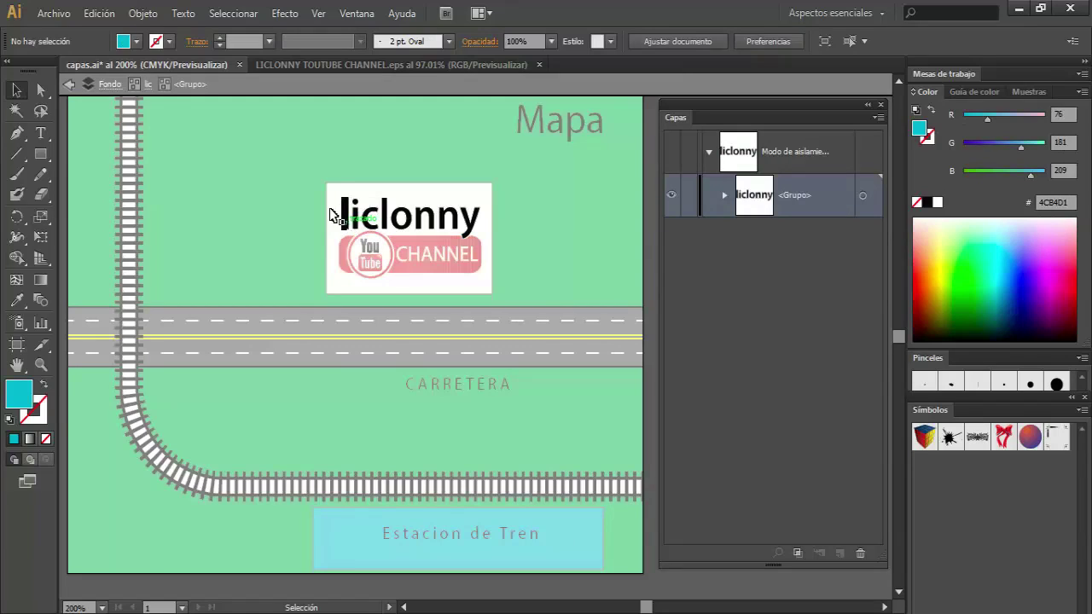
mouse_move(362, 219)
mouse_down()
mouse_move(467, 217)
mouse_move(371, 219)
mouse_move(382, 229)
mouse_up()
double_click(372, 221)
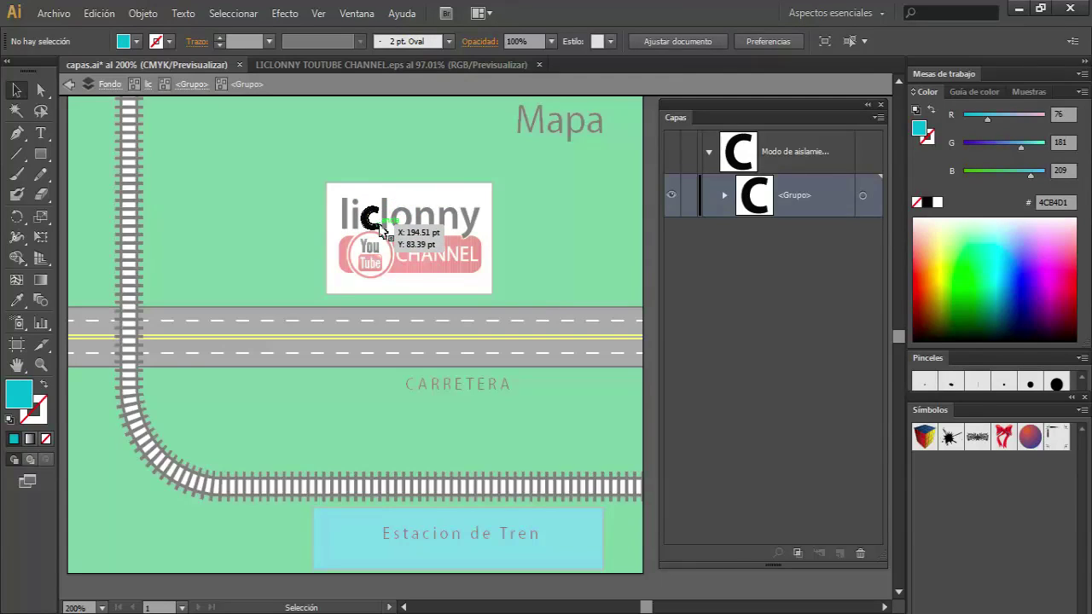
drag(381, 229, 379, 225)
click(689, 197)
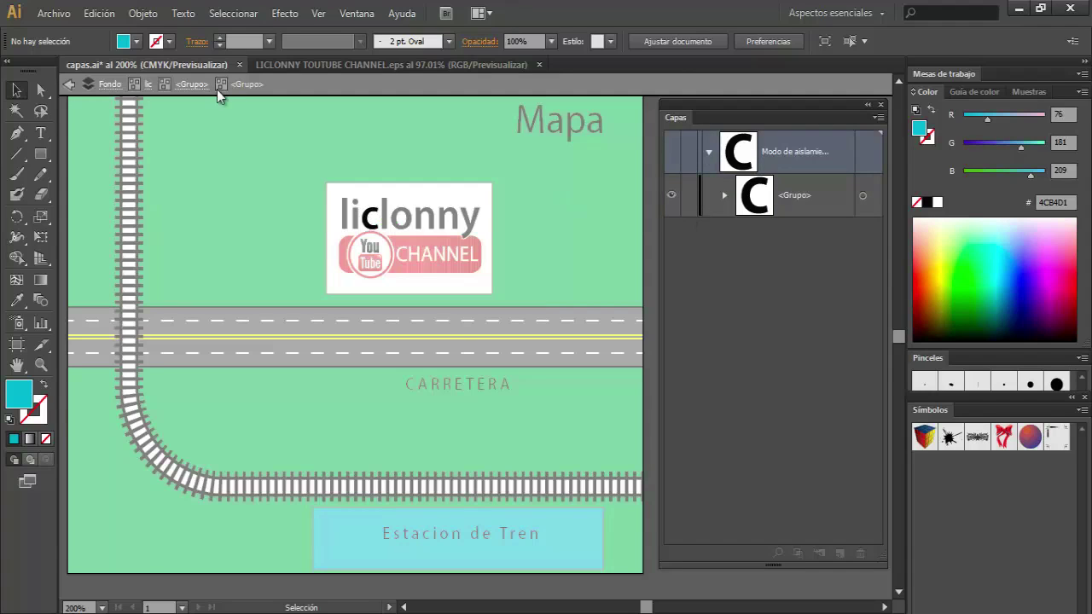
click(68, 85)
Exit isolation, toggle the Carretera y vias lock off again, and collapse both layers.
click(68, 84)
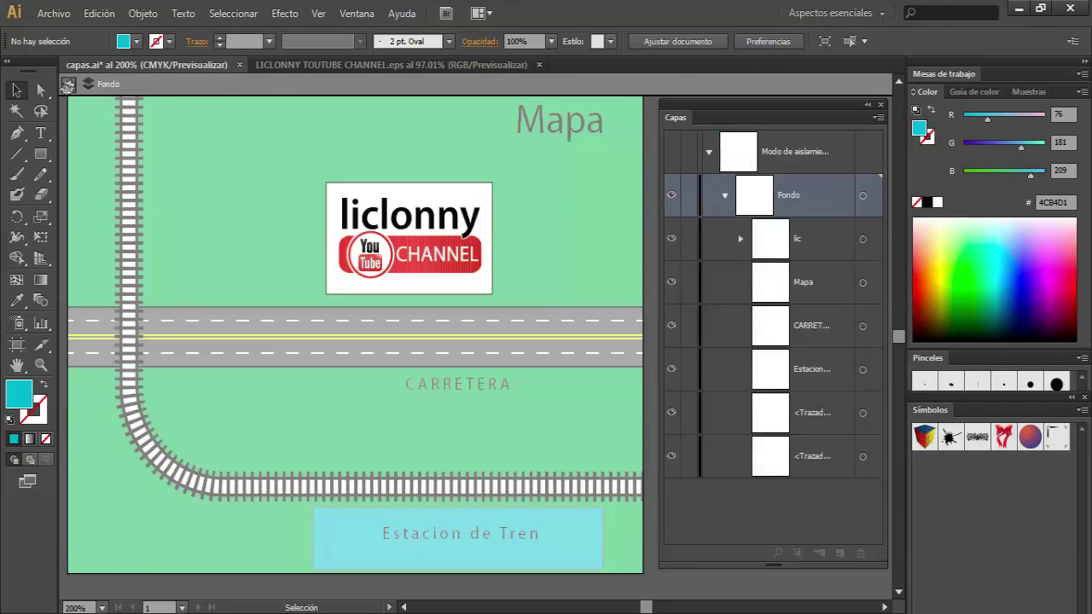
click(67, 84)
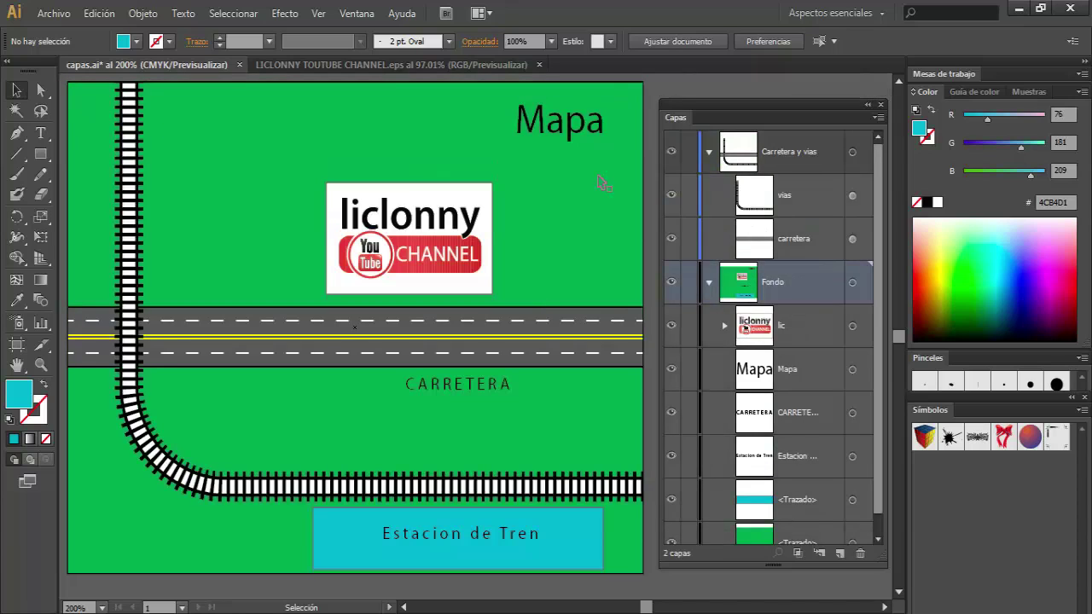
click(689, 152)
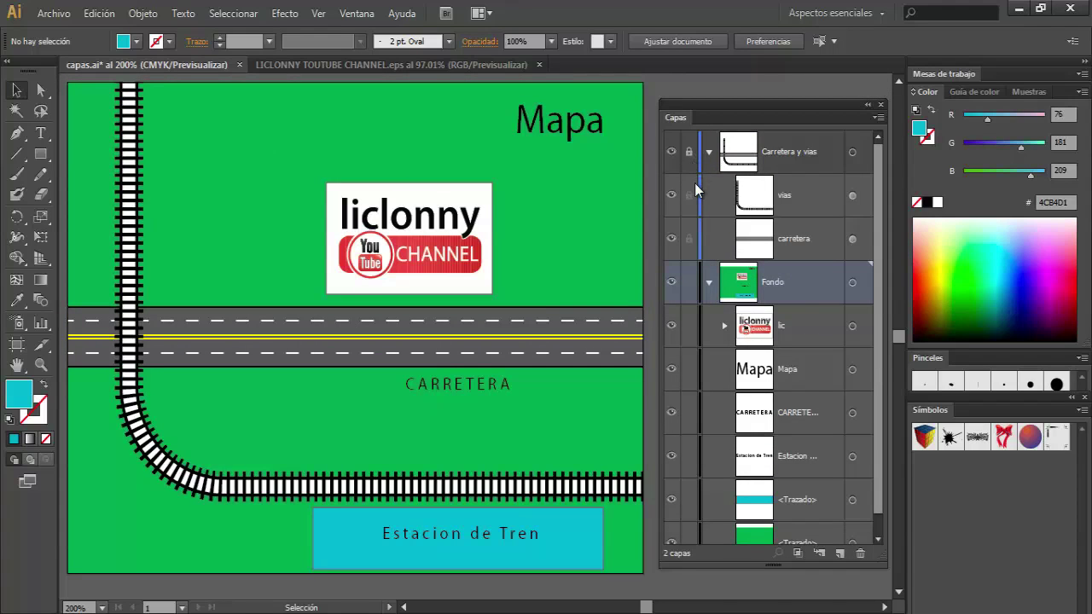
click(688, 151)
click(708, 152)
click(707, 195)
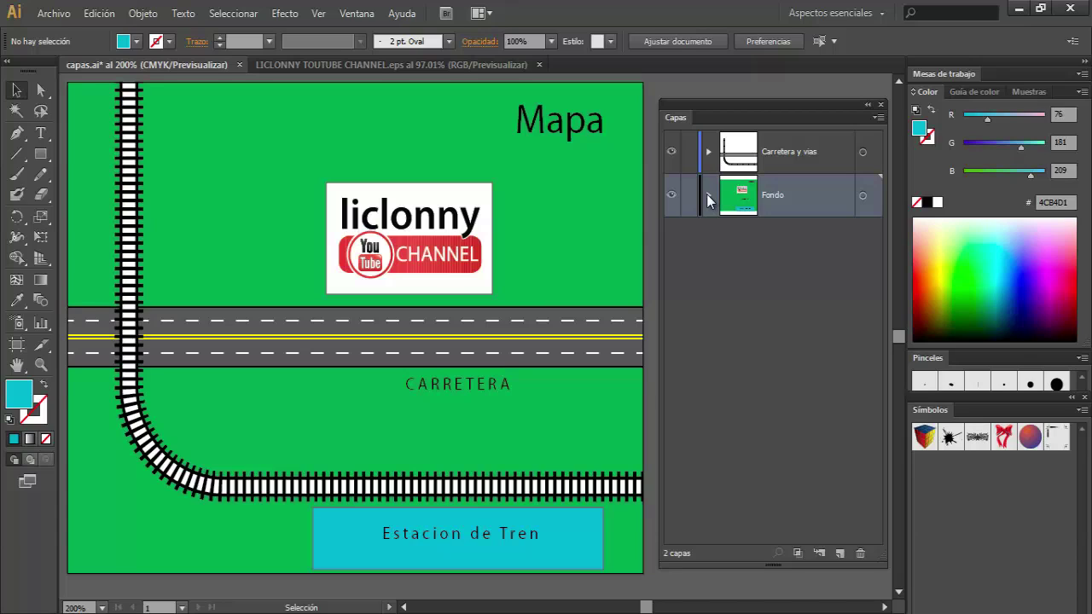
Lock the lic sublayer inside Fondo and drag the green background to the right.
click(707, 196)
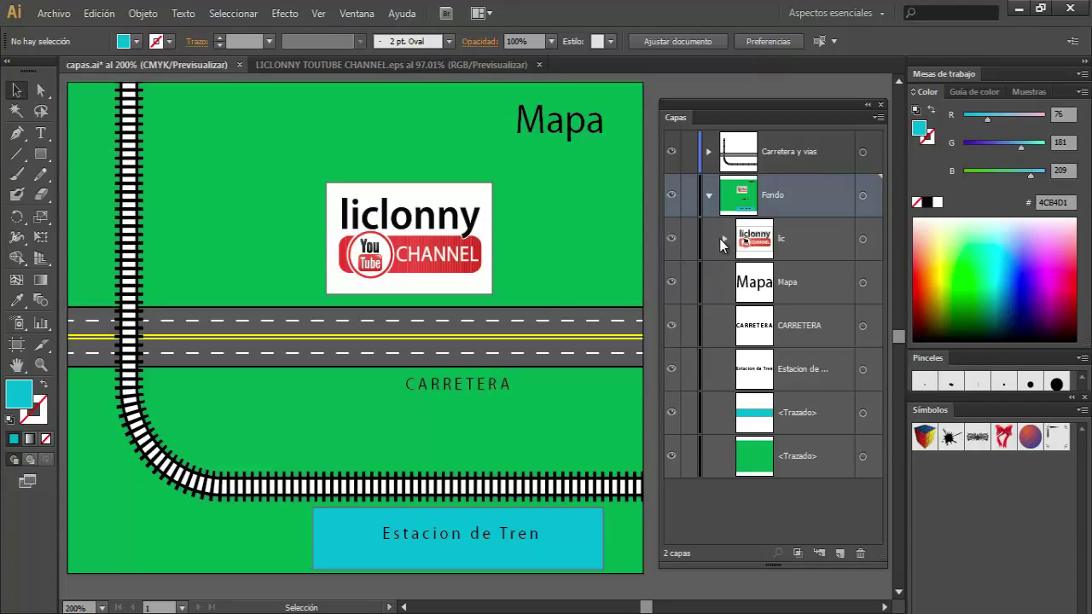
click(723, 238)
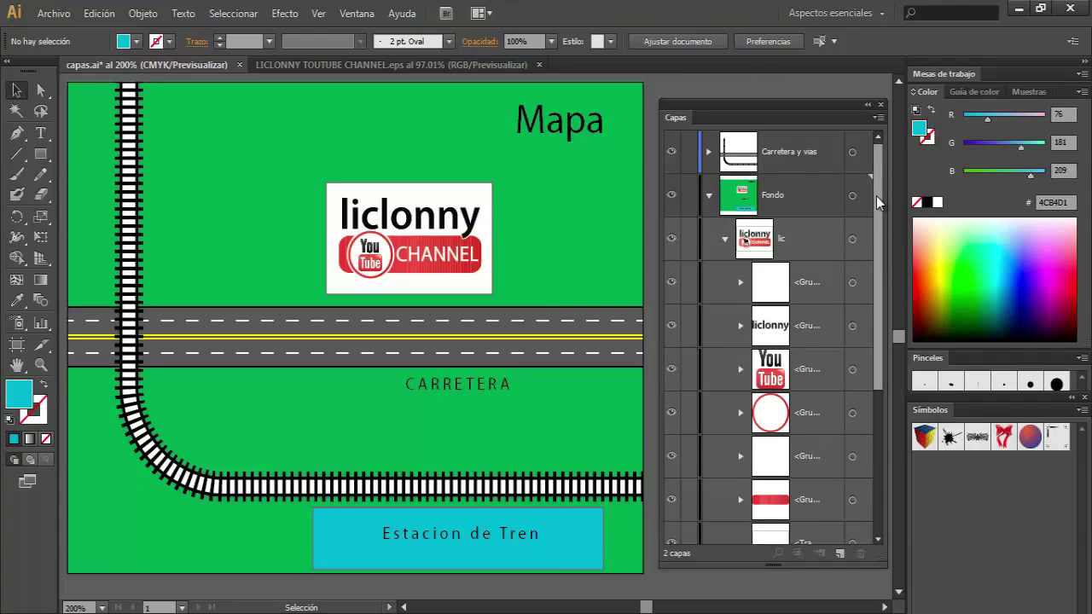
mouse_move(876, 196)
mouse_down()
mouse_move(868, 305)
mouse_move(865, 207)
mouse_up()
scroll(778, 225, up, 1)
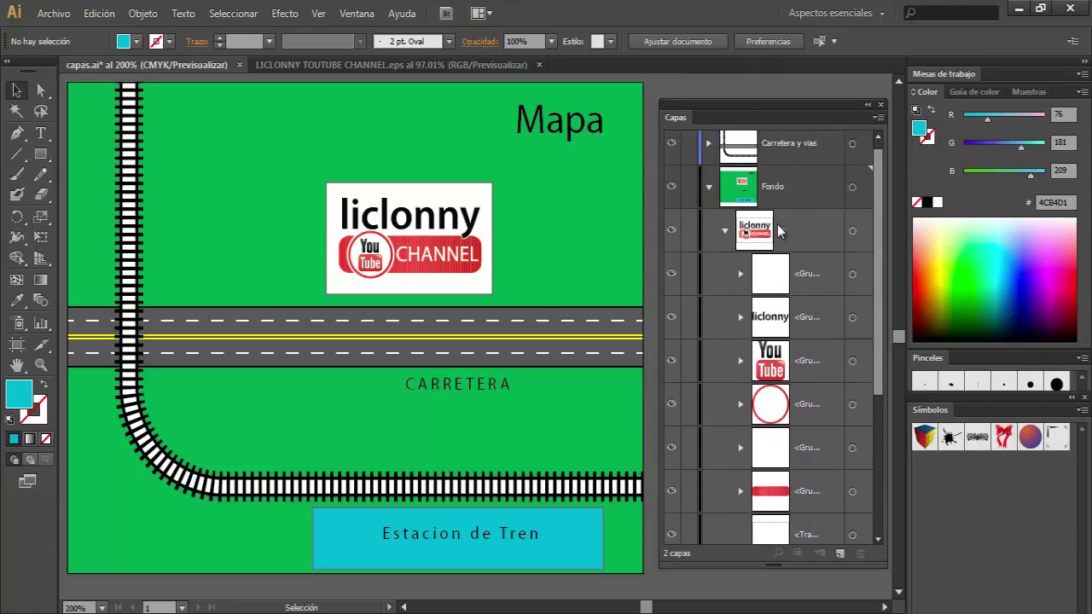
click(726, 231)
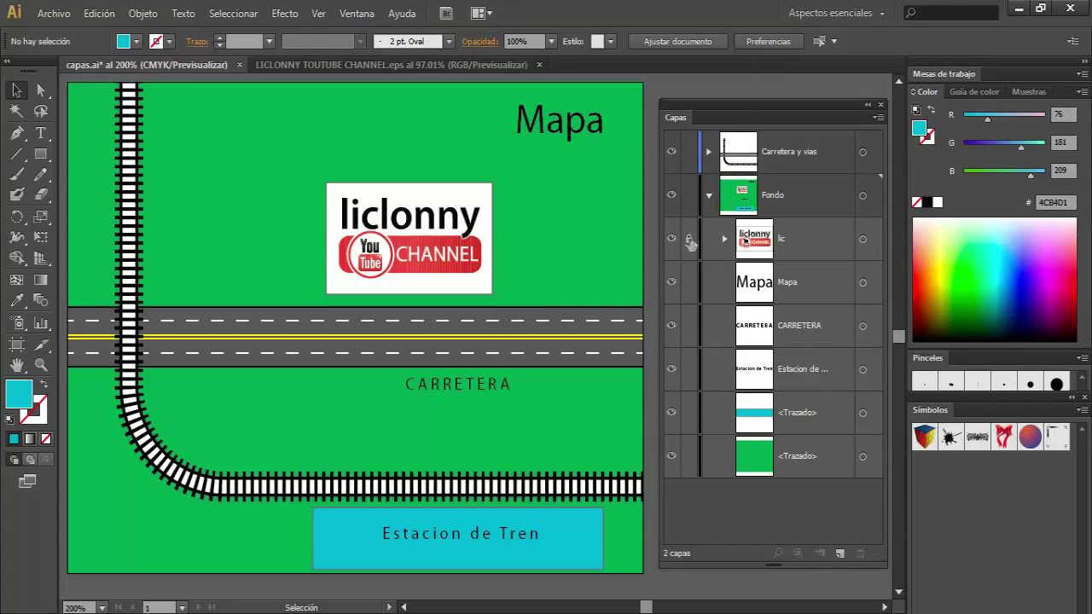
click(690, 241)
click(709, 195)
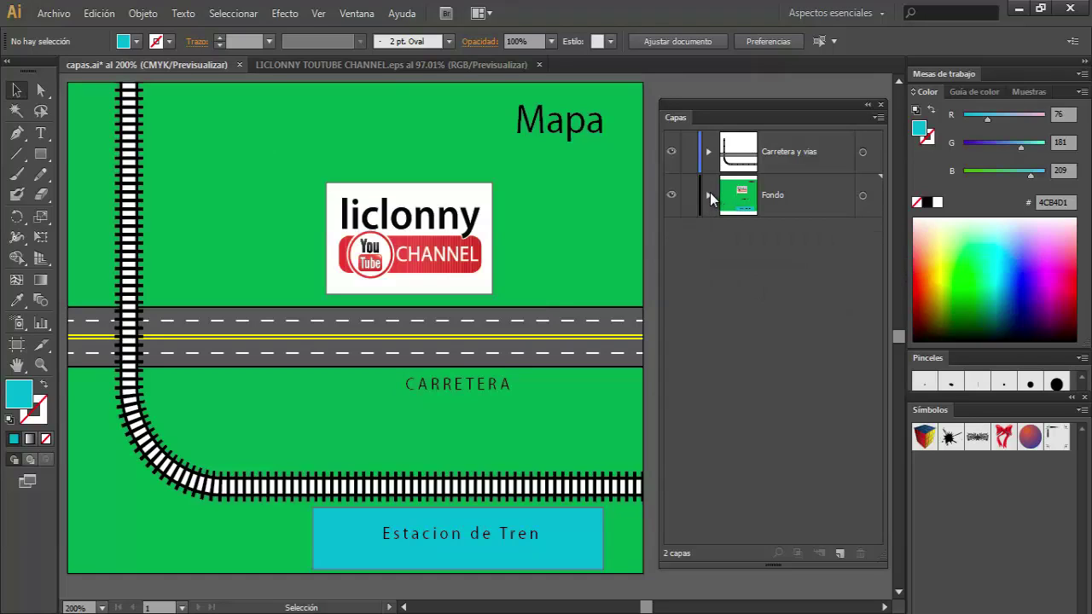
click(437, 224)
drag(437, 224, 510, 232)
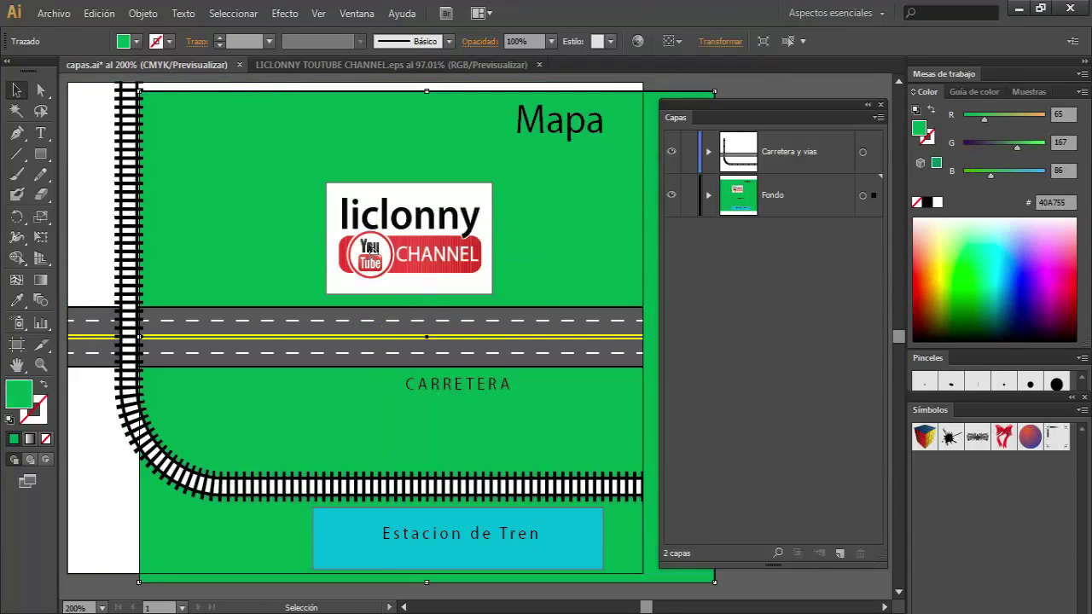
Undo the background move with Edición > Deshacer Mover, then exit isolation mode.
click(99, 13)
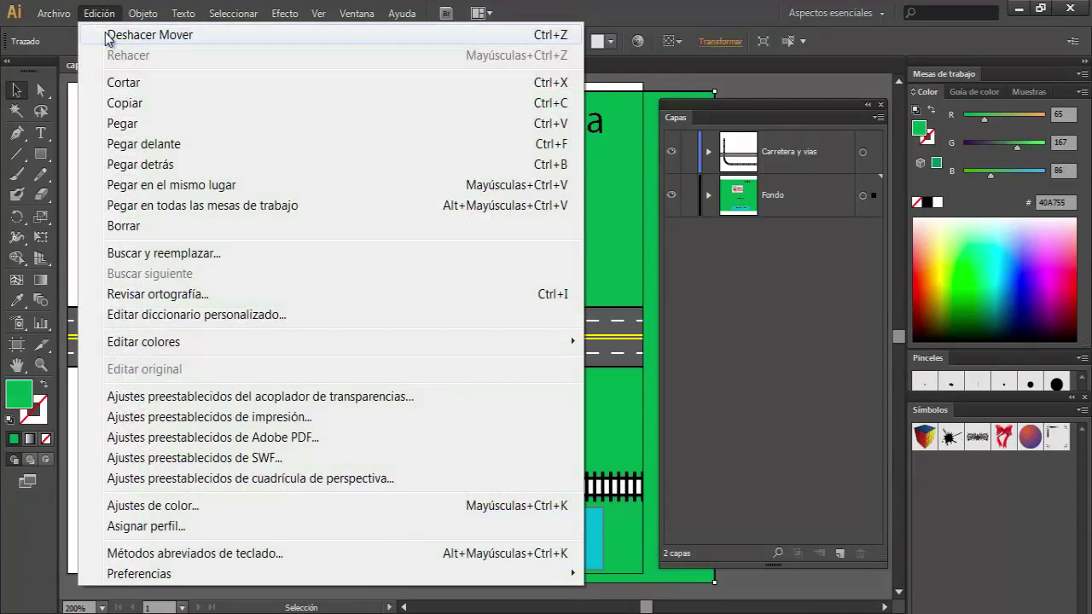
click(111, 31)
double_click(333, 171)
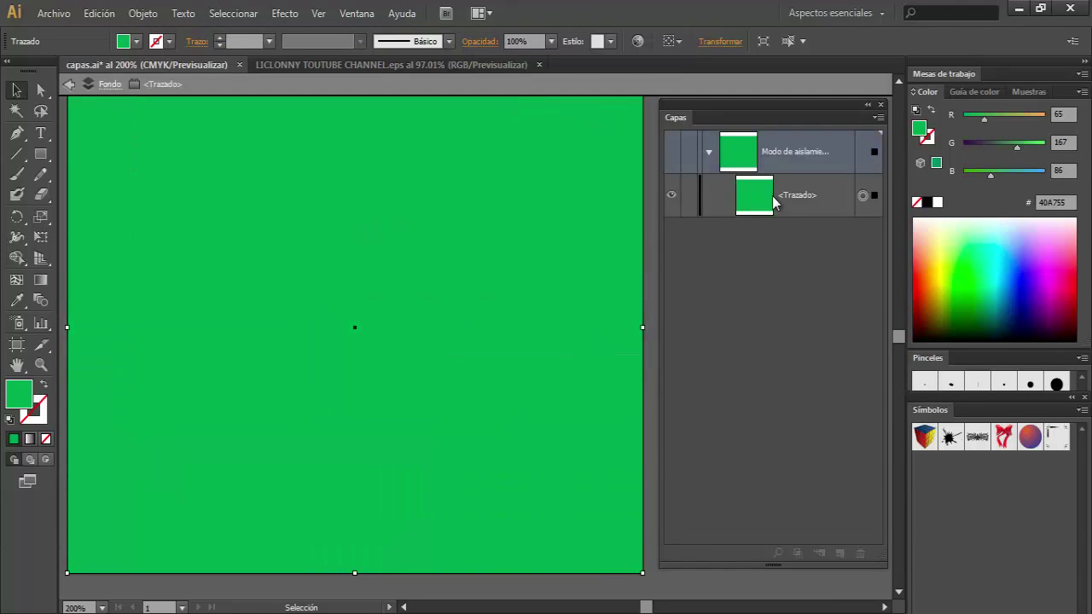
click(68, 84)
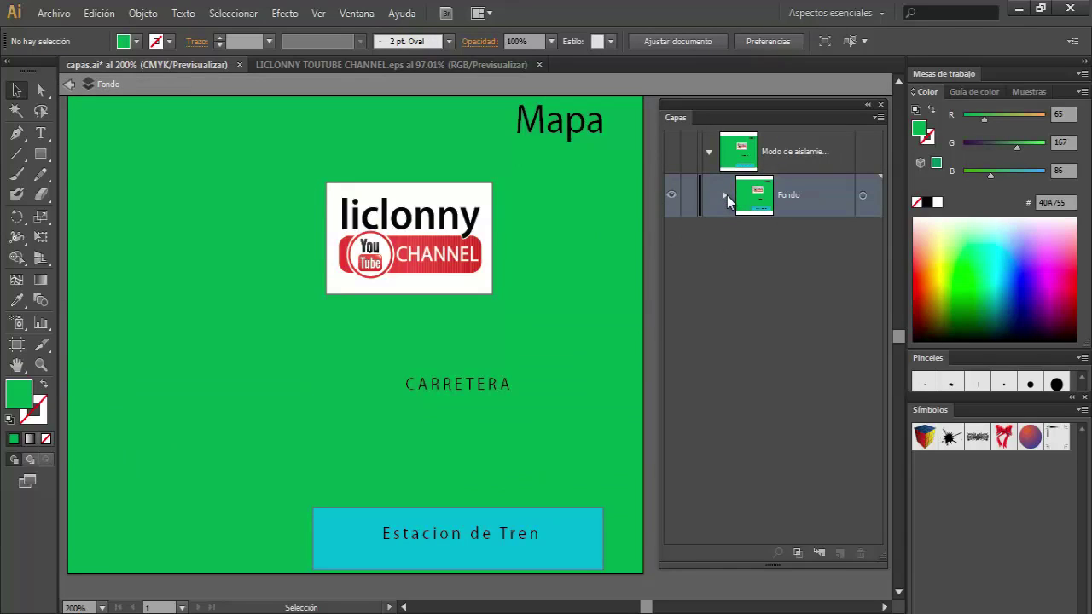
click(69, 84)
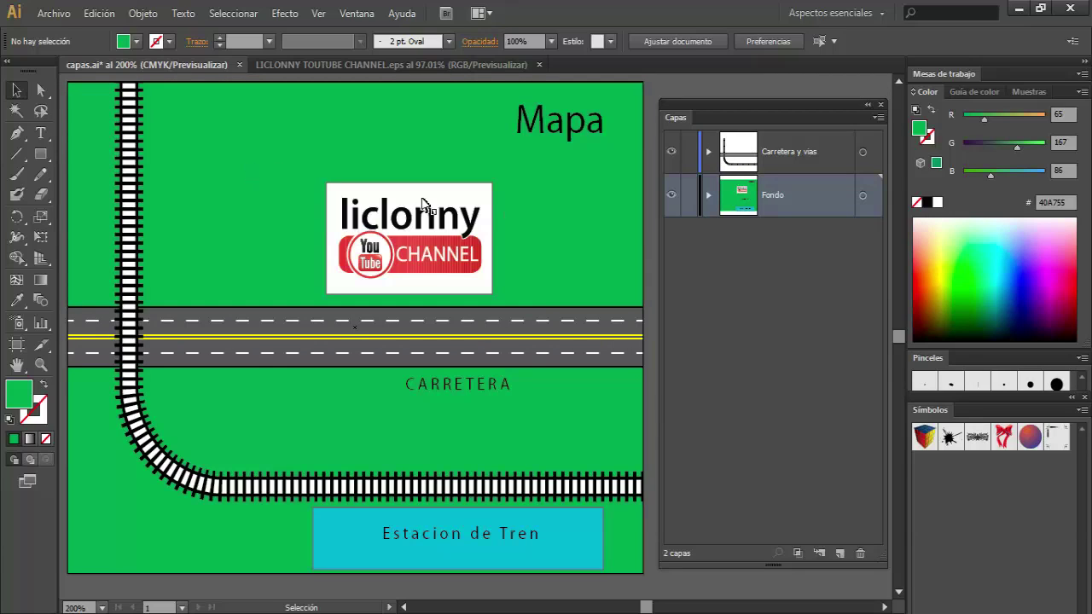
Undo an accidental logo move, collapse the Fondo layer, and clear the selection.
click(709, 195)
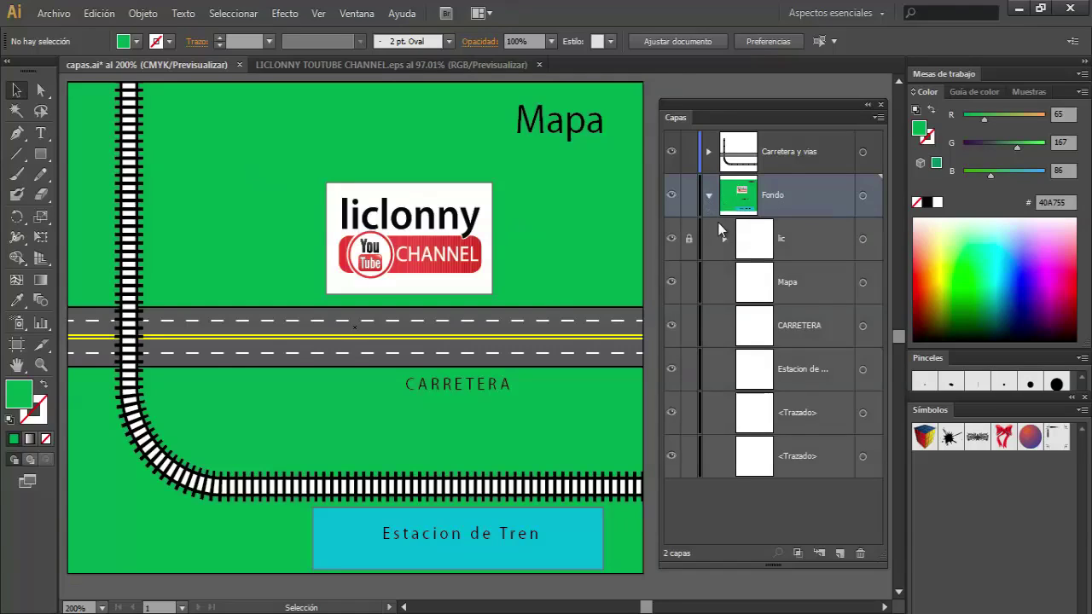
drag(488, 249, 381, 271)
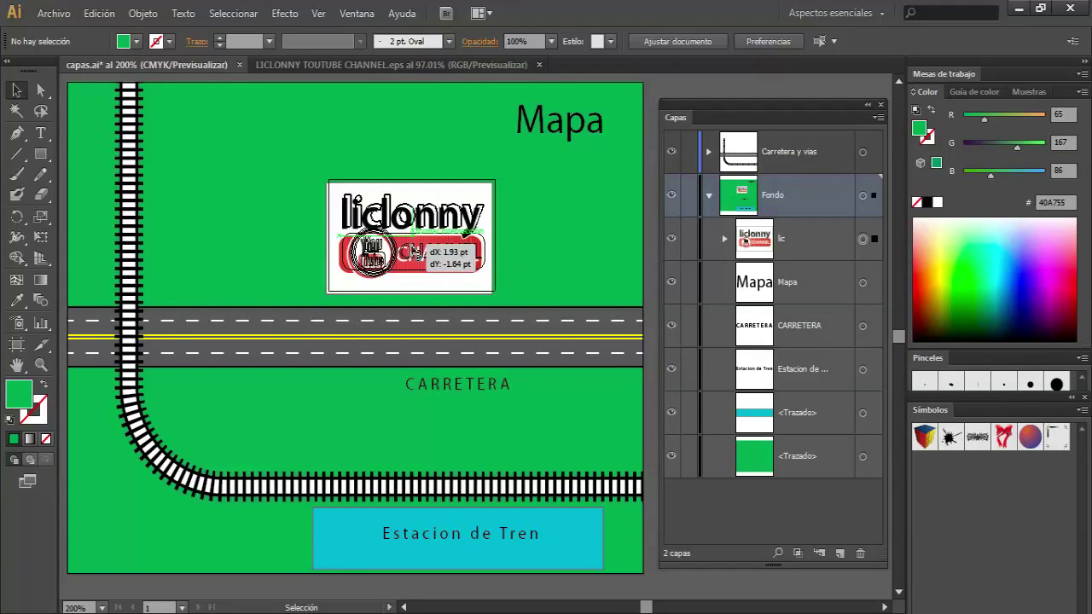
click(99, 13)
click(109, 35)
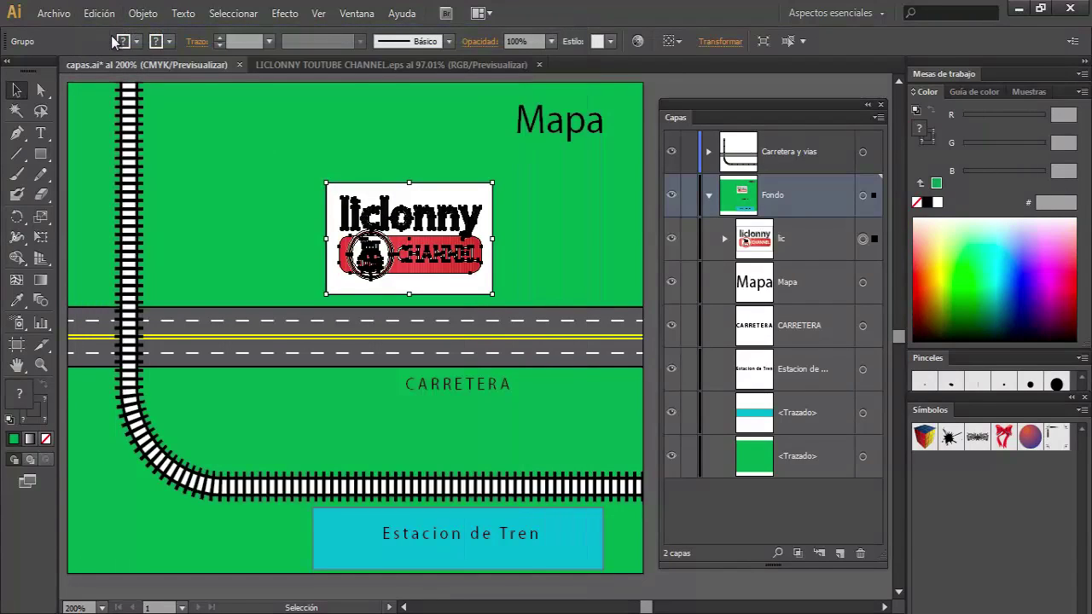
click(316, 152)
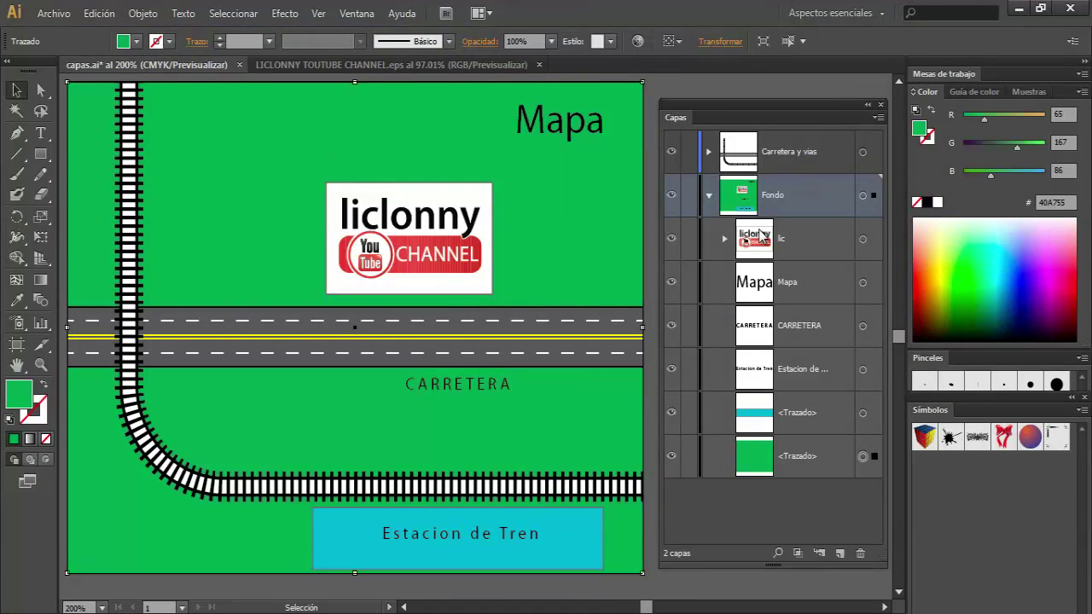
click(708, 196)
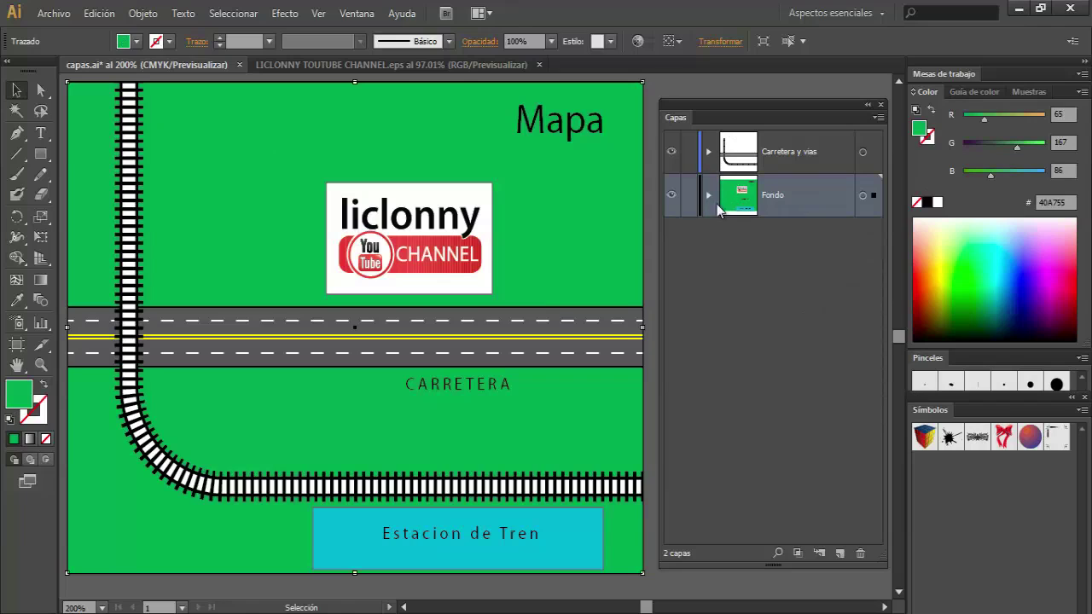
click(660, 89)
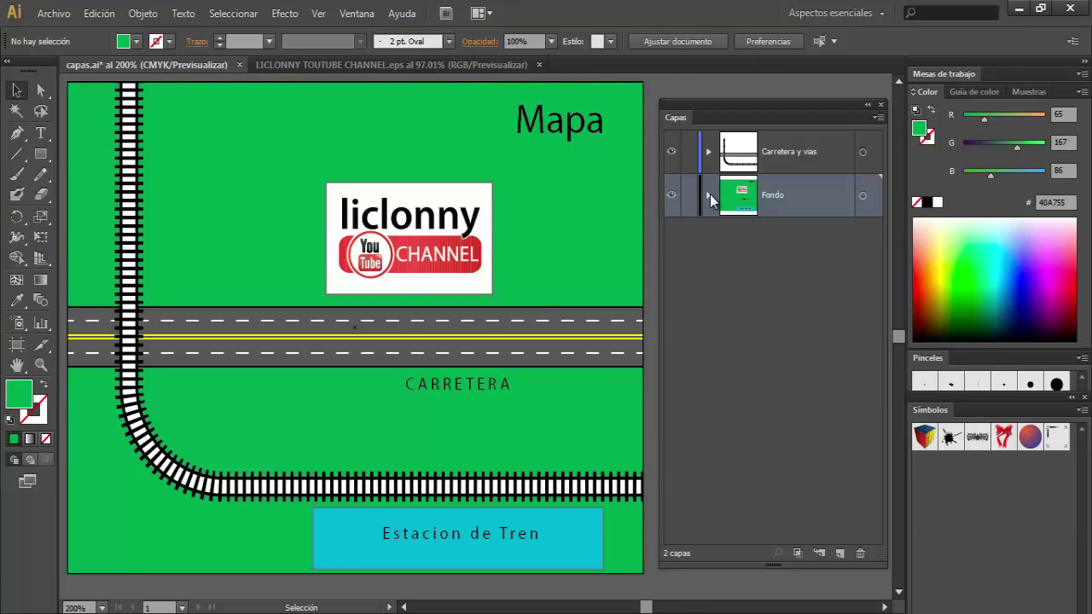
Move the lic logo into Carretera y vias, then drag it back into Fondo.
click(708, 195)
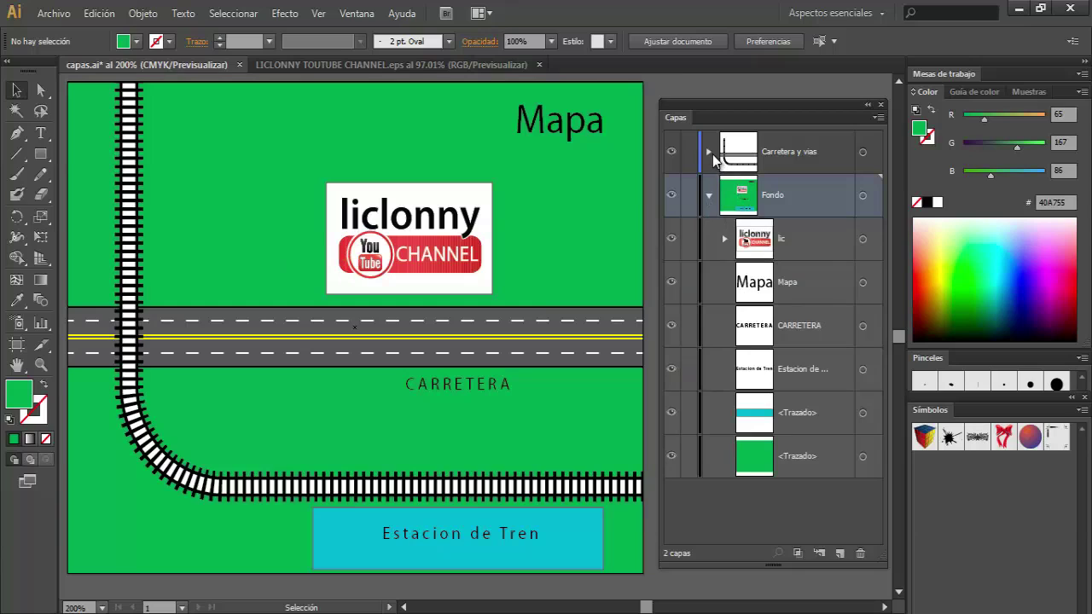
click(708, 152)
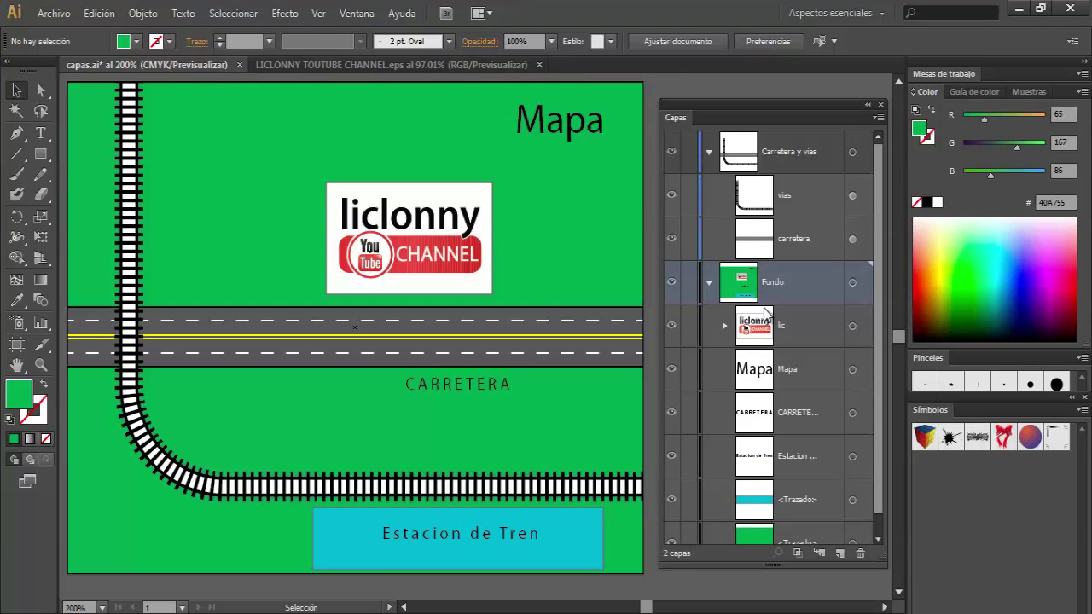
scroll(765, 314, down, 1)
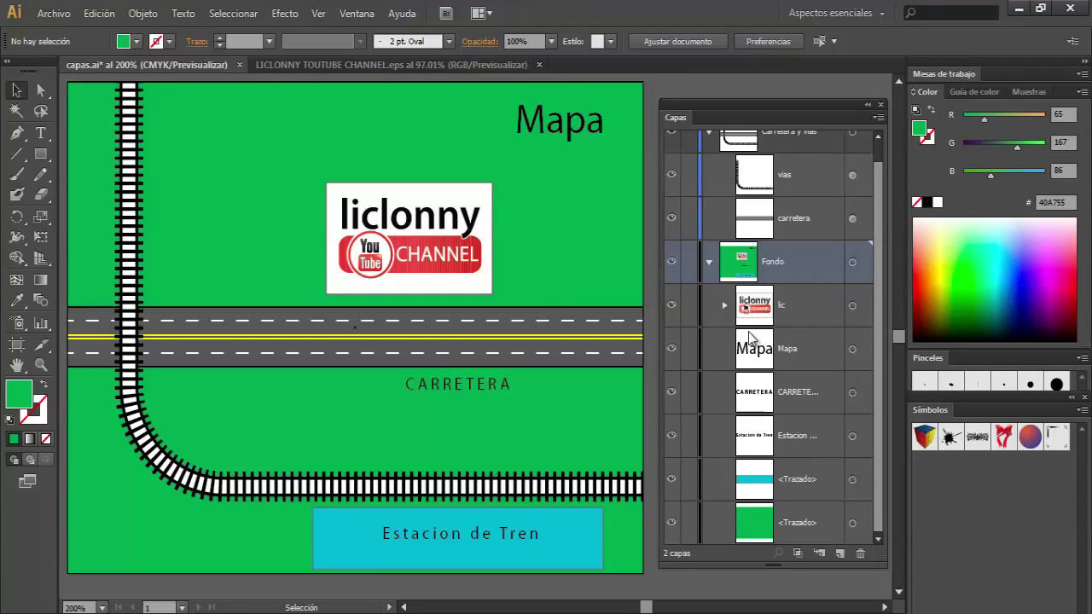
mouse_move(747, 314)
mouse_down()
mouse_move(719, 293)
mouse_move(784, 181)
mouse_up()
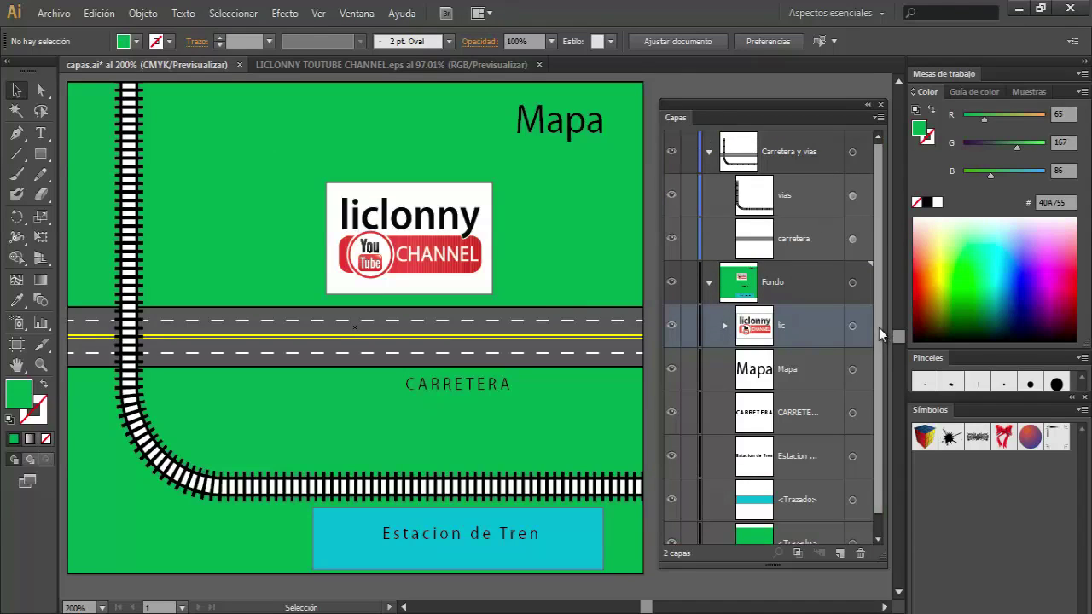
mouse_move(746, 333)
mouse_down()
mouse_move(735, 164)
mouse_move(684, 266)
mouse_up()
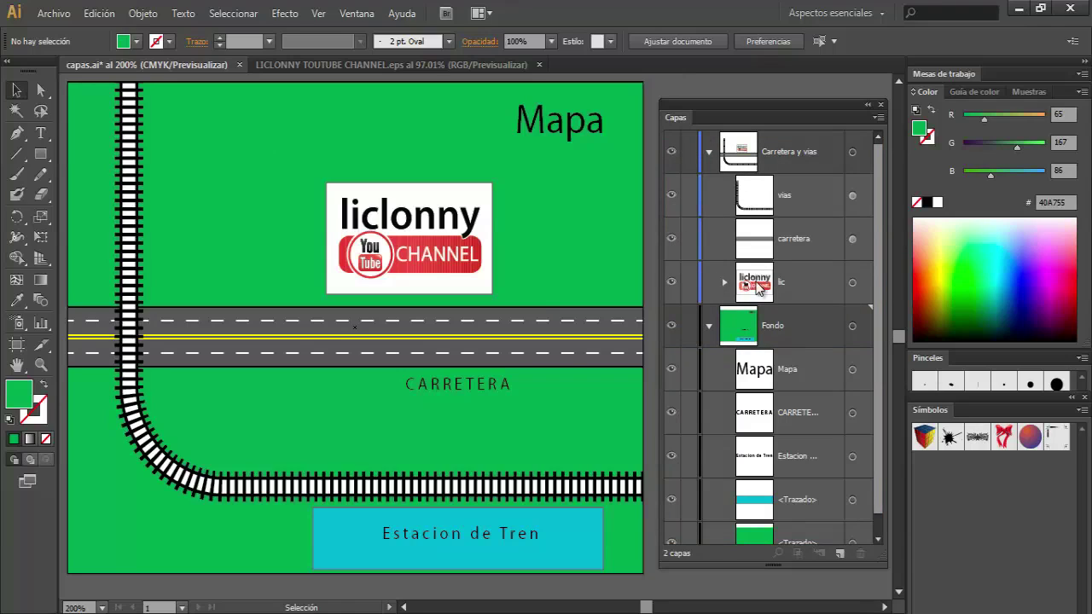
scroll(879, 221, down, 1)
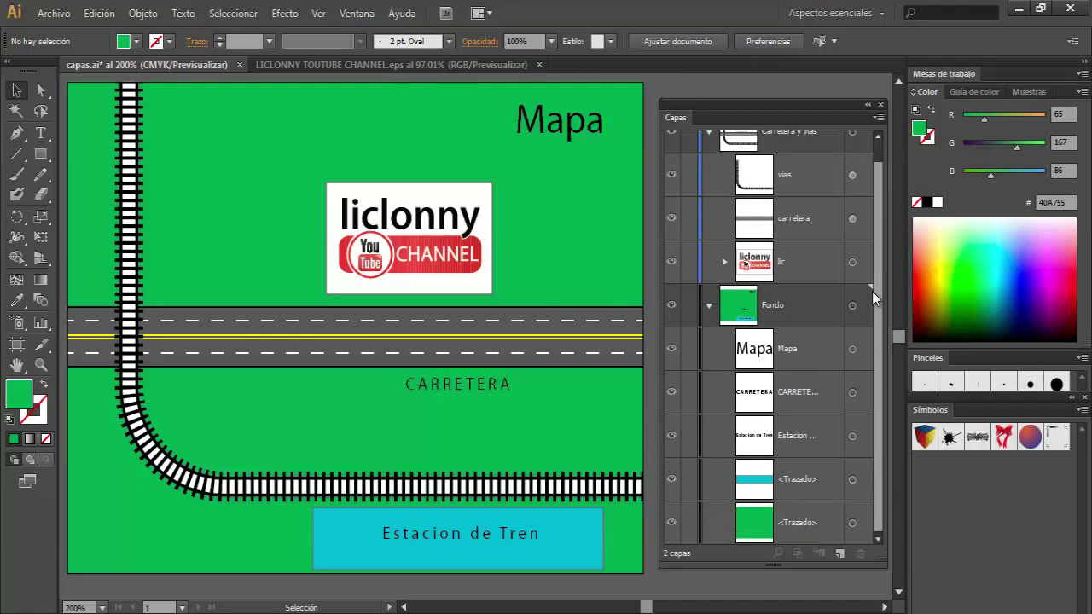
click(709, 307)
mouse_move(749, 286)
mouse_down()
mouse_move(672, 385)
mouse_move(789, 372)
mouse_move(789, 134)
mouse_move(783, 288)
mouse_move(680, 328)
mouse_move(680, 339)
mouse_move(734, 161)
mouse_move(795, 252)
mouse_move(773, 335)
mouse_move(781, 327)
mouse_move(743, 145)
mouse_move(770, 167)
mouse_move(744, 326)
mouse_up()
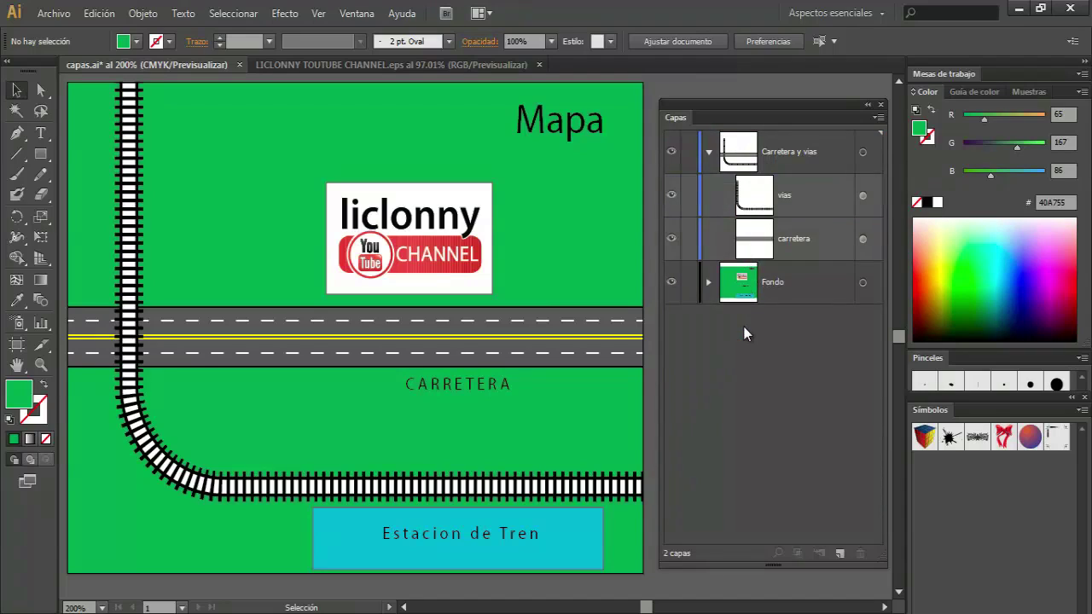
Create a new layer Capa 3 above Fondo and move the lic logo into it.
click(708, 282)
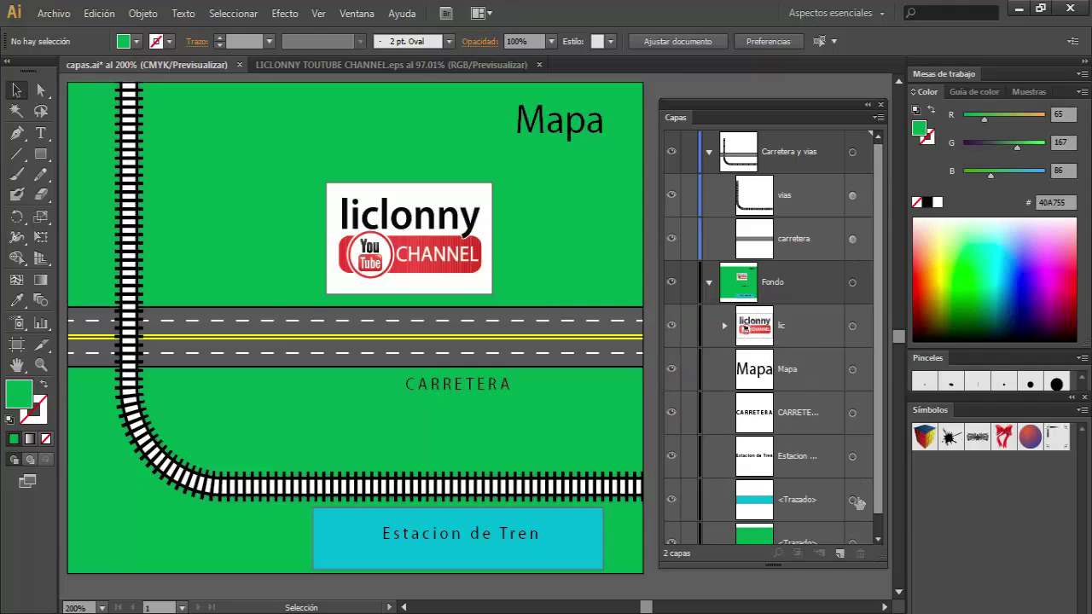
click(805, 328)
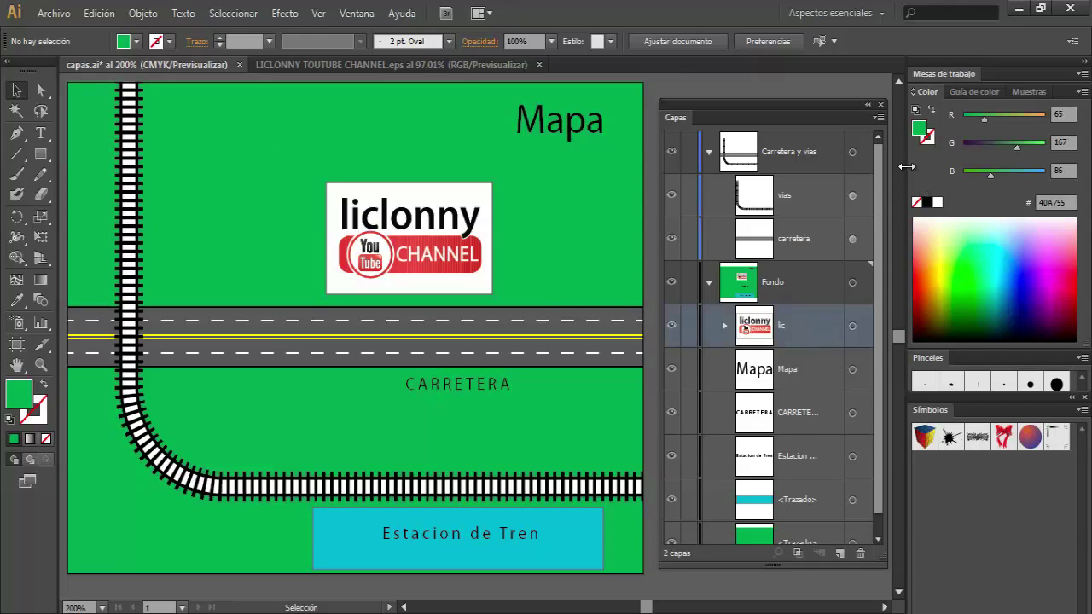
click(877, 117)
click(800, 121)
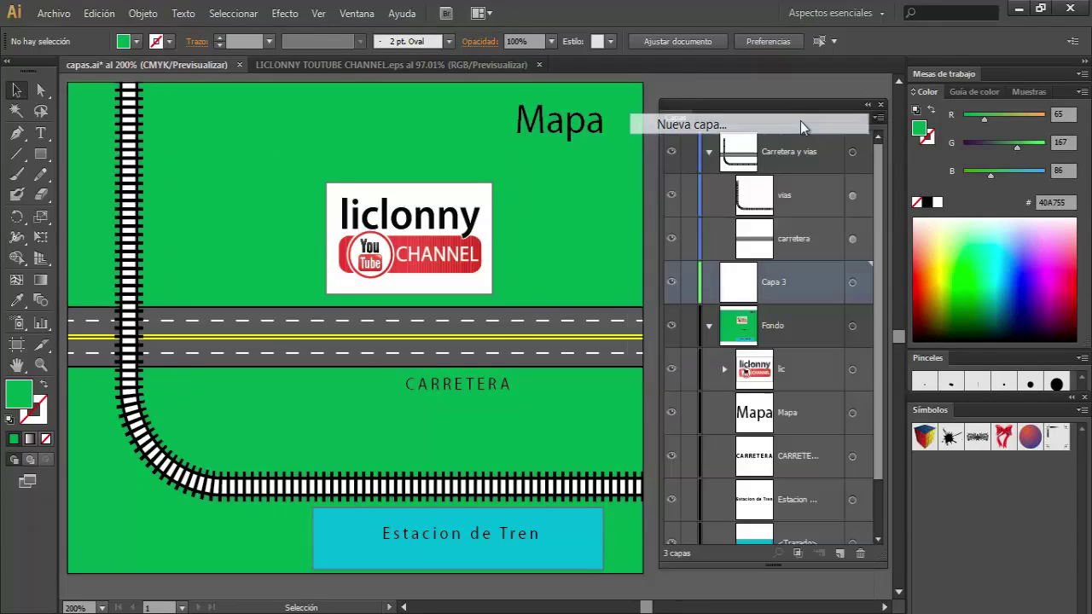
click(381, 360)
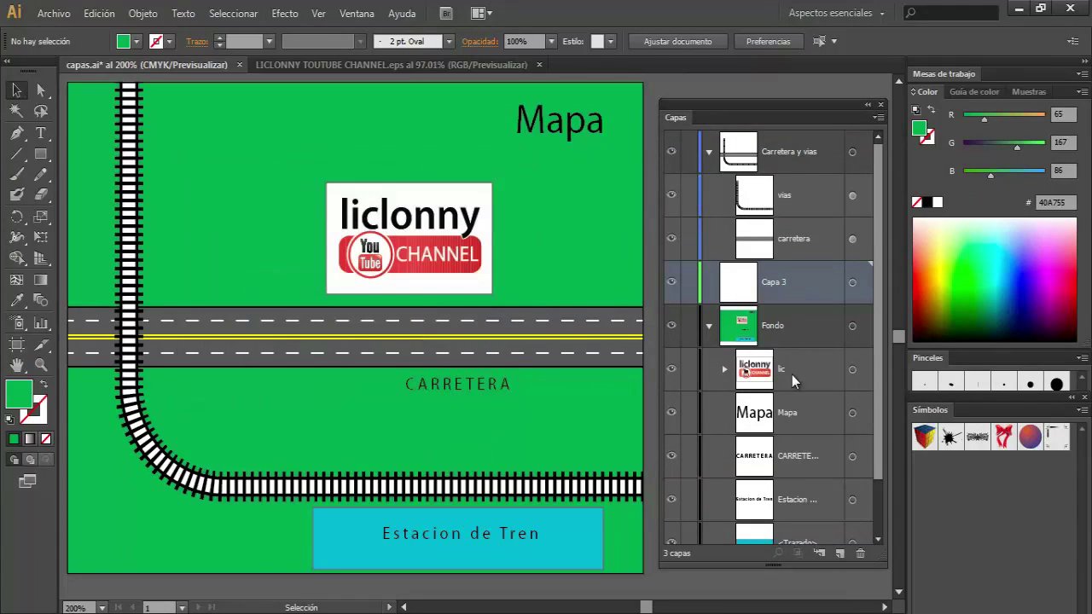
drag(792, 375, 810, 287)
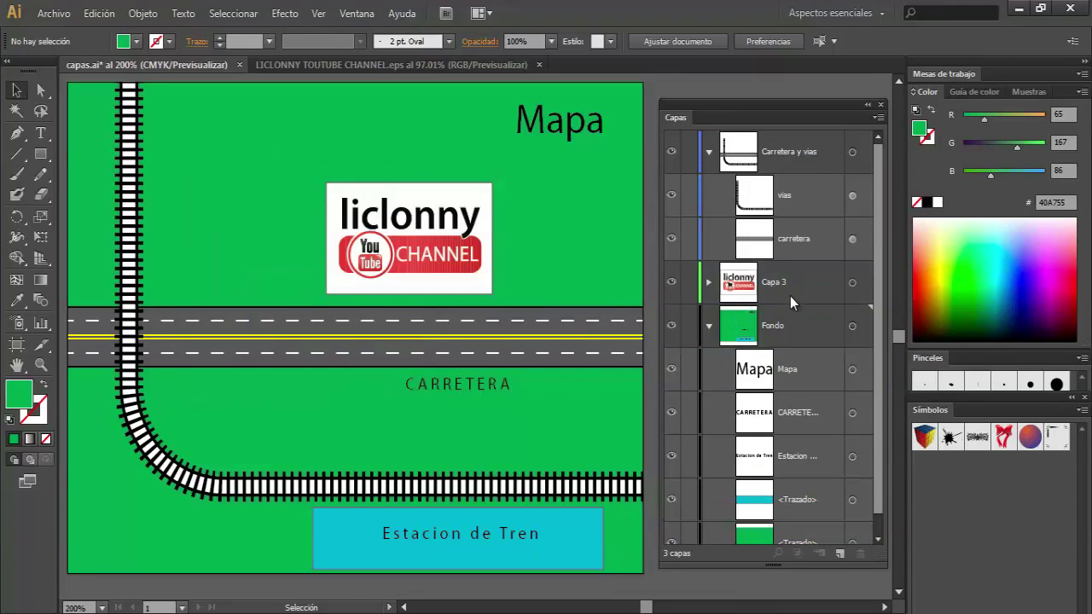
Collapse and expand Capa 3, Fondo and Carretera y vias to verify the three-layer structure.
click(708, 282)
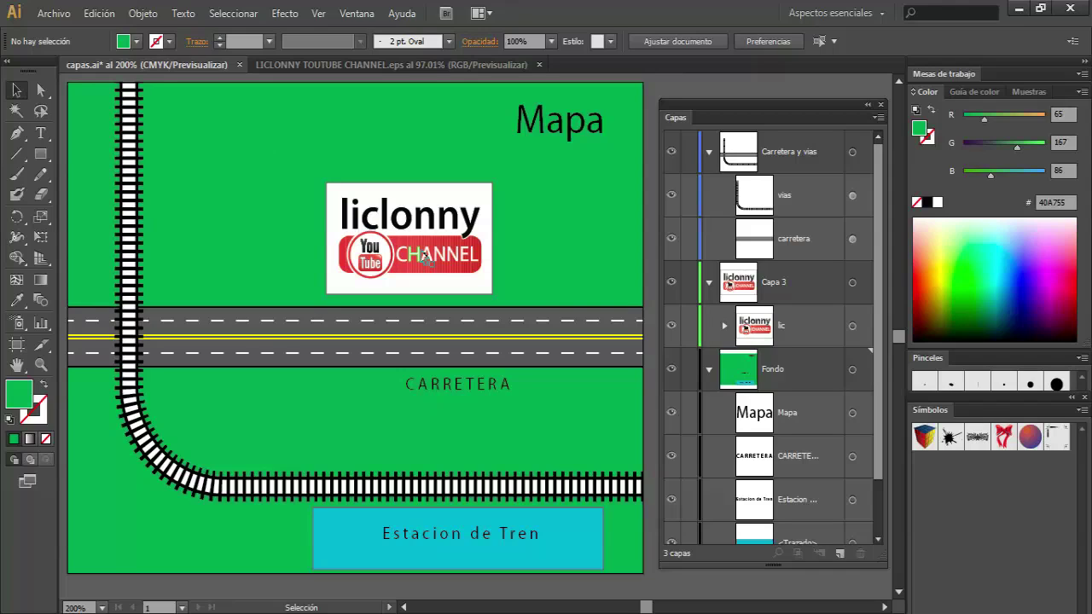
click(707, 372)
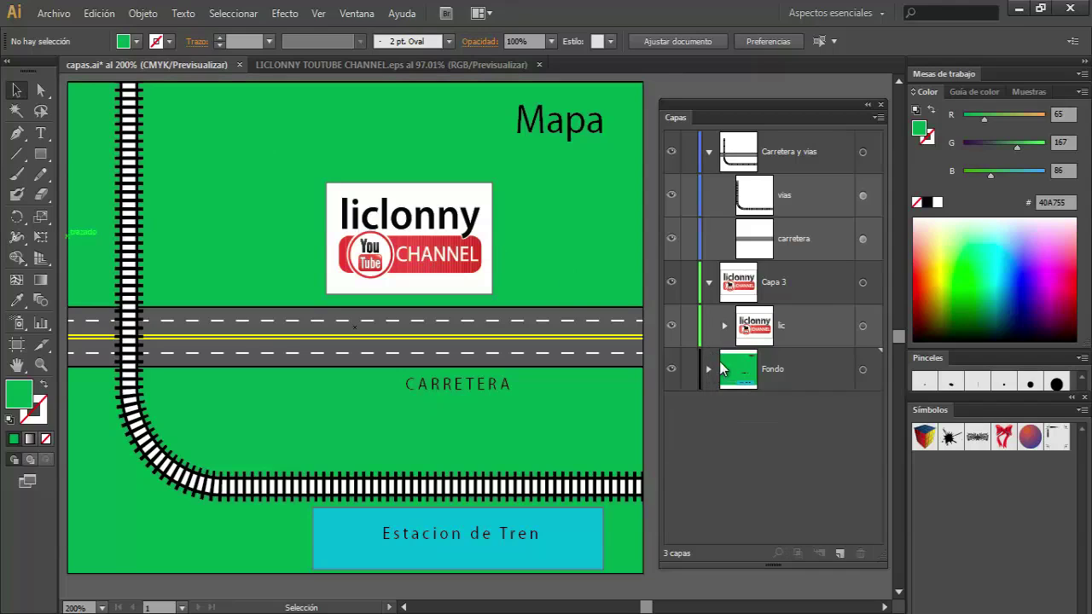
click(708, 283)
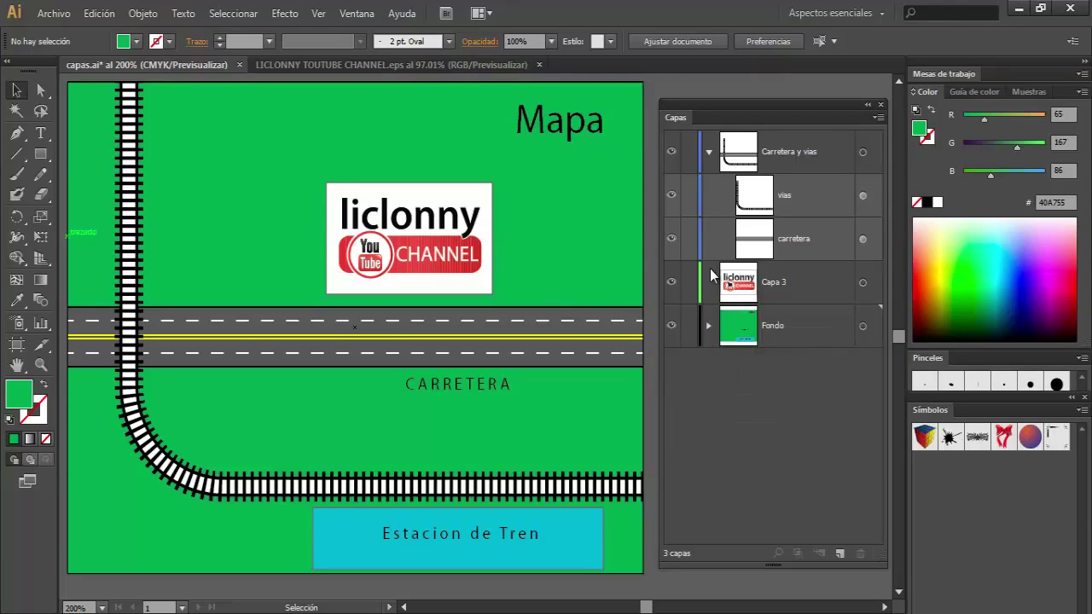
click(708, 151)
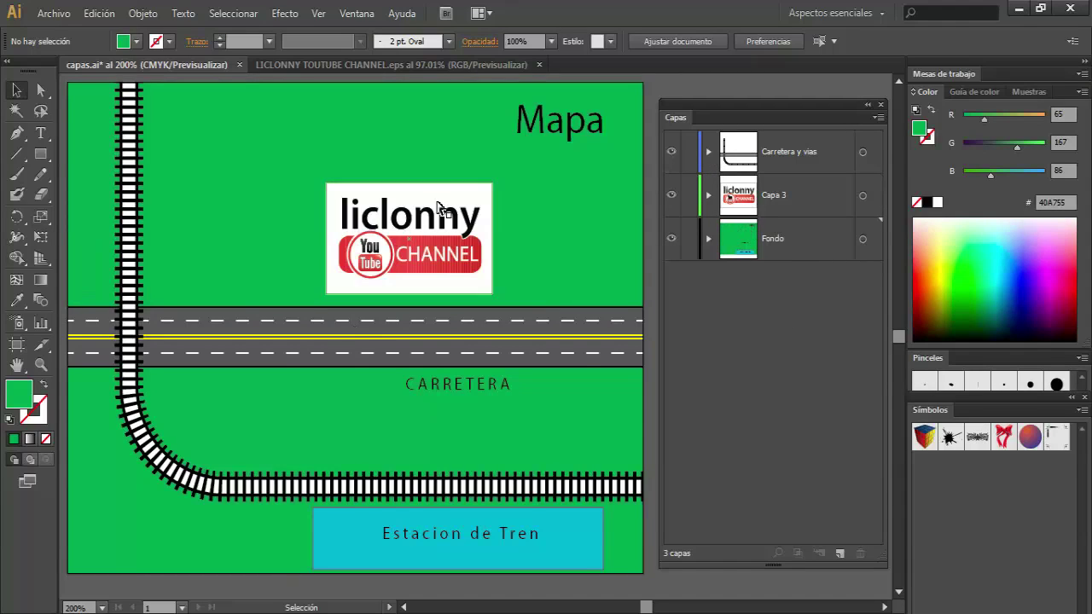
click(709, 239)
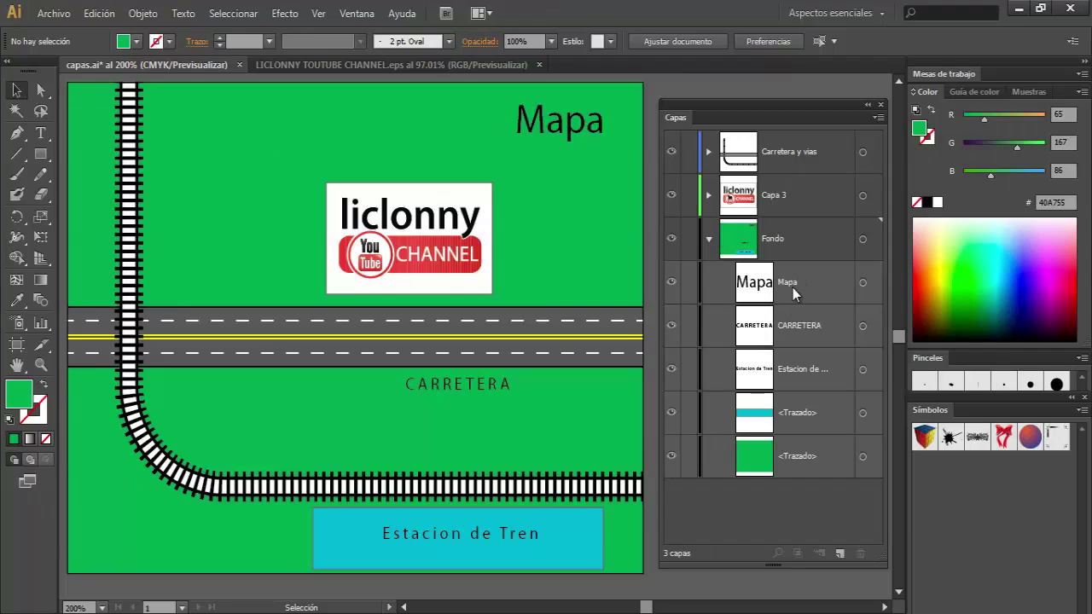
click(556, 120)
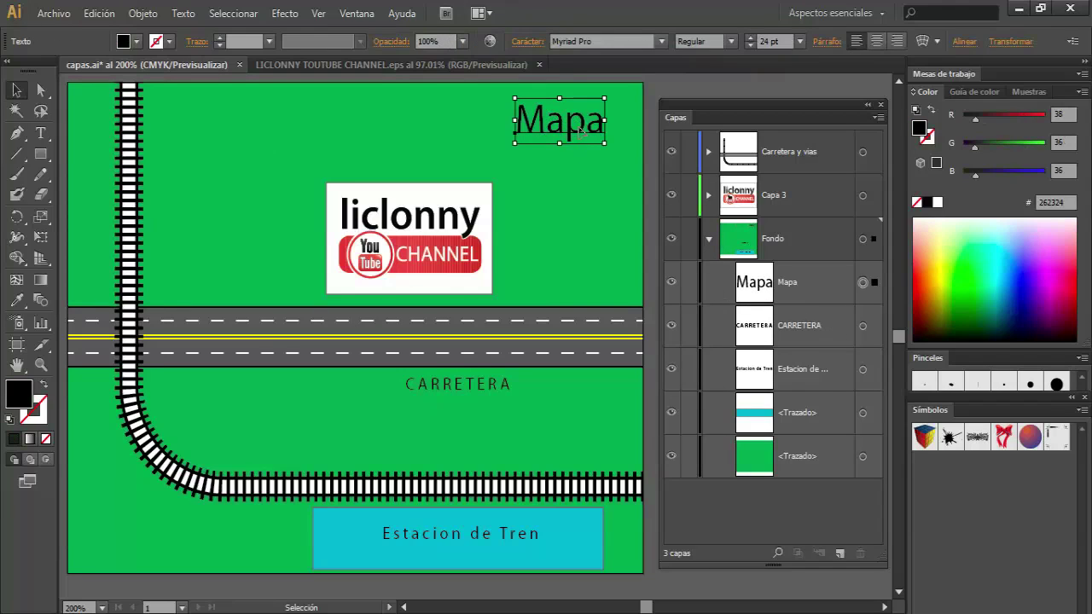
double_click(580, 128)
drag(586, 122, 606, 119)
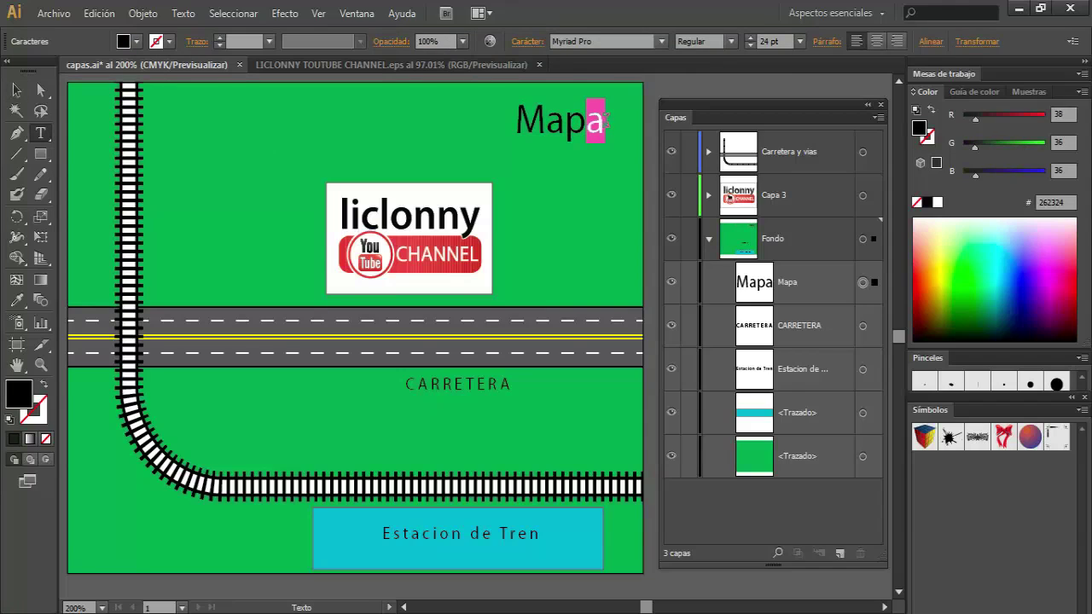
key(BackSpace)
key(Return)
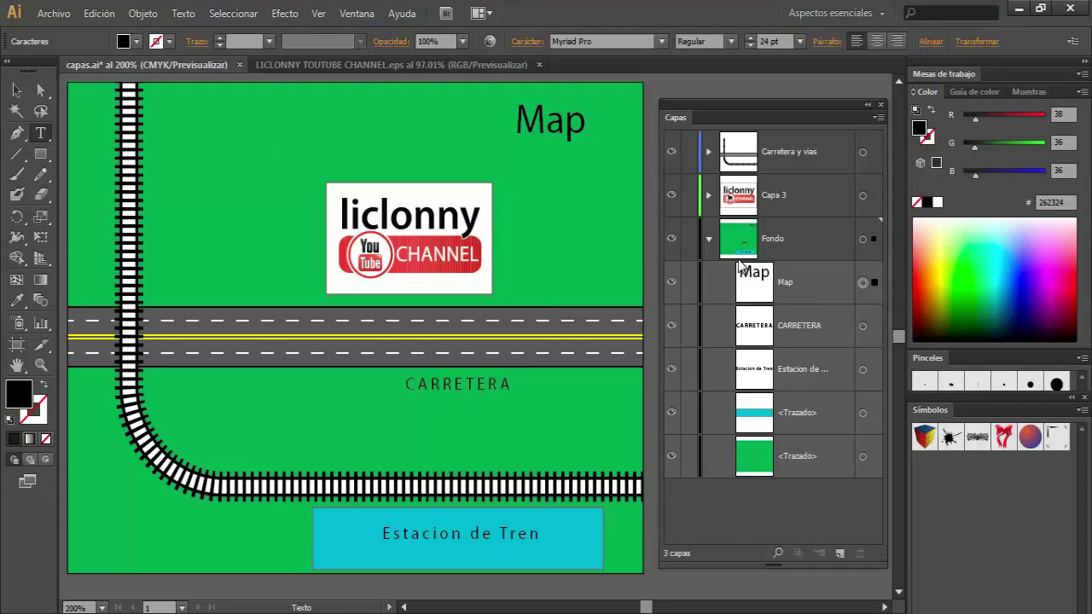
key(BackSpace)
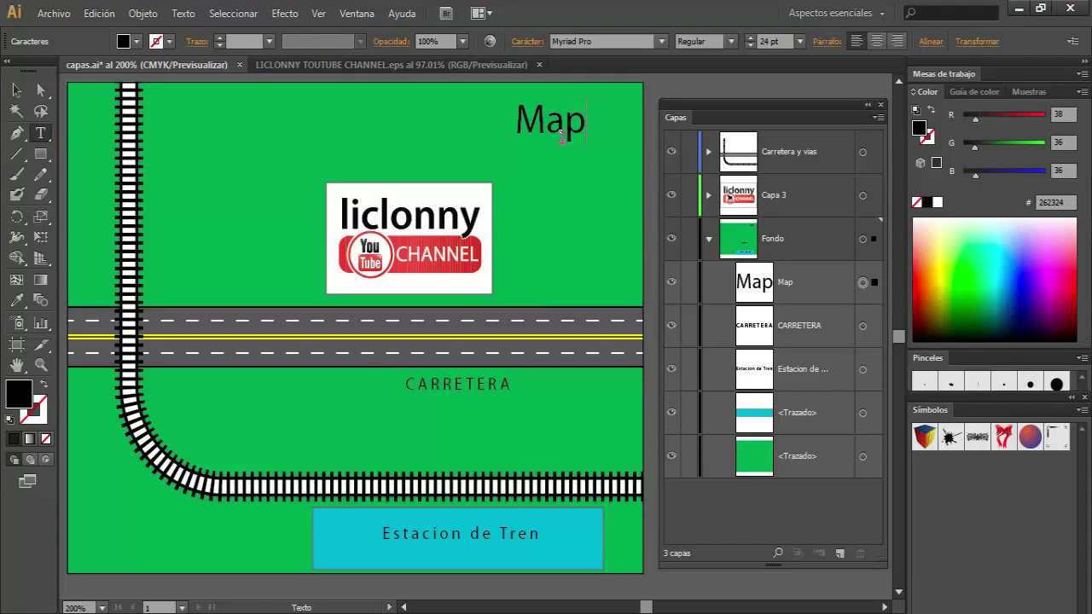
text(a)
click(16, 90)
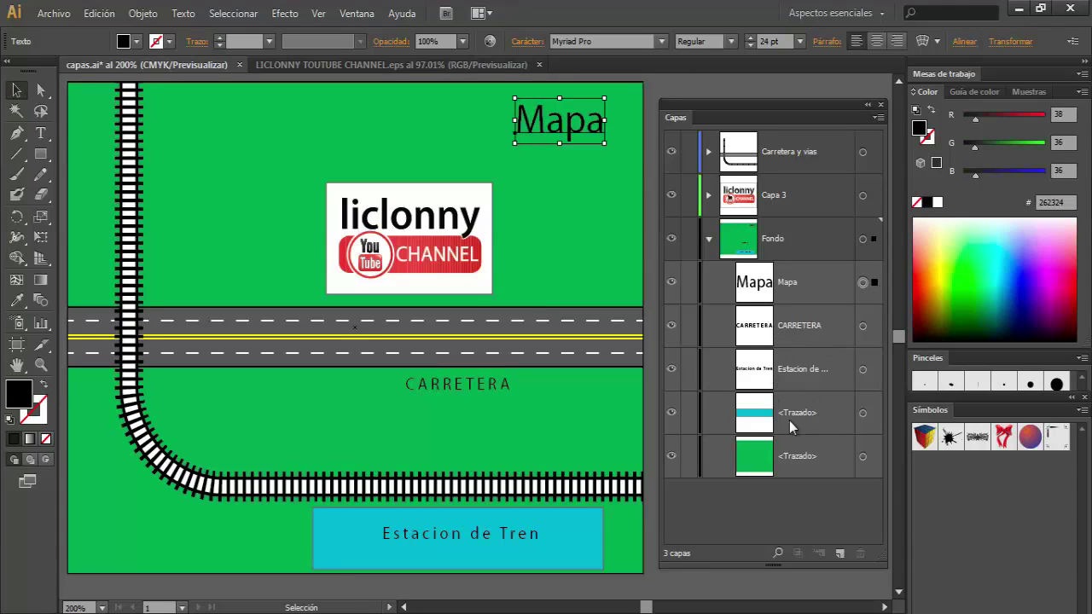
click(762, 424)
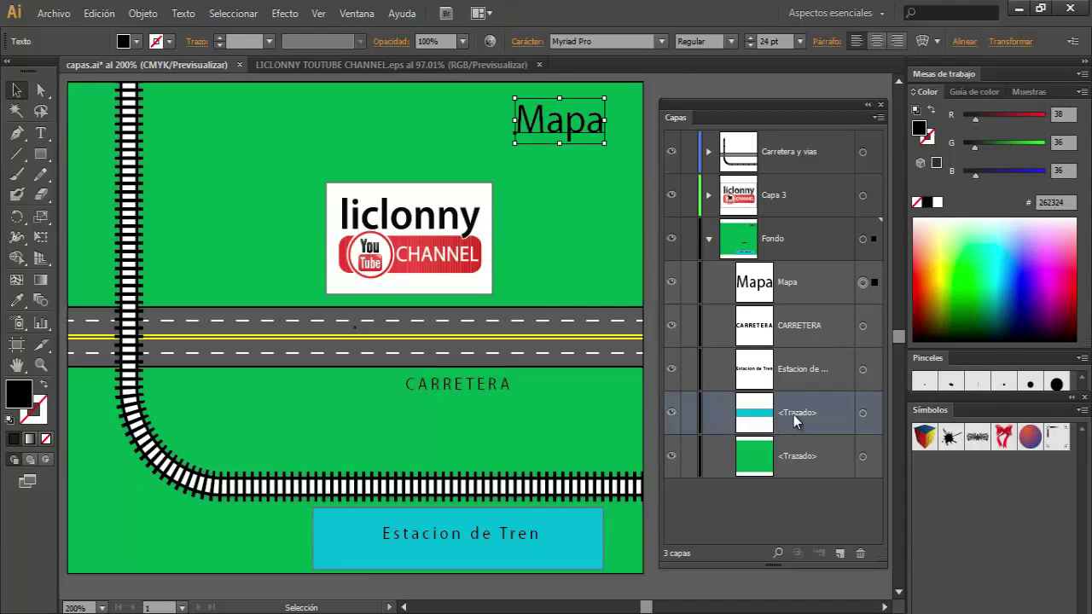